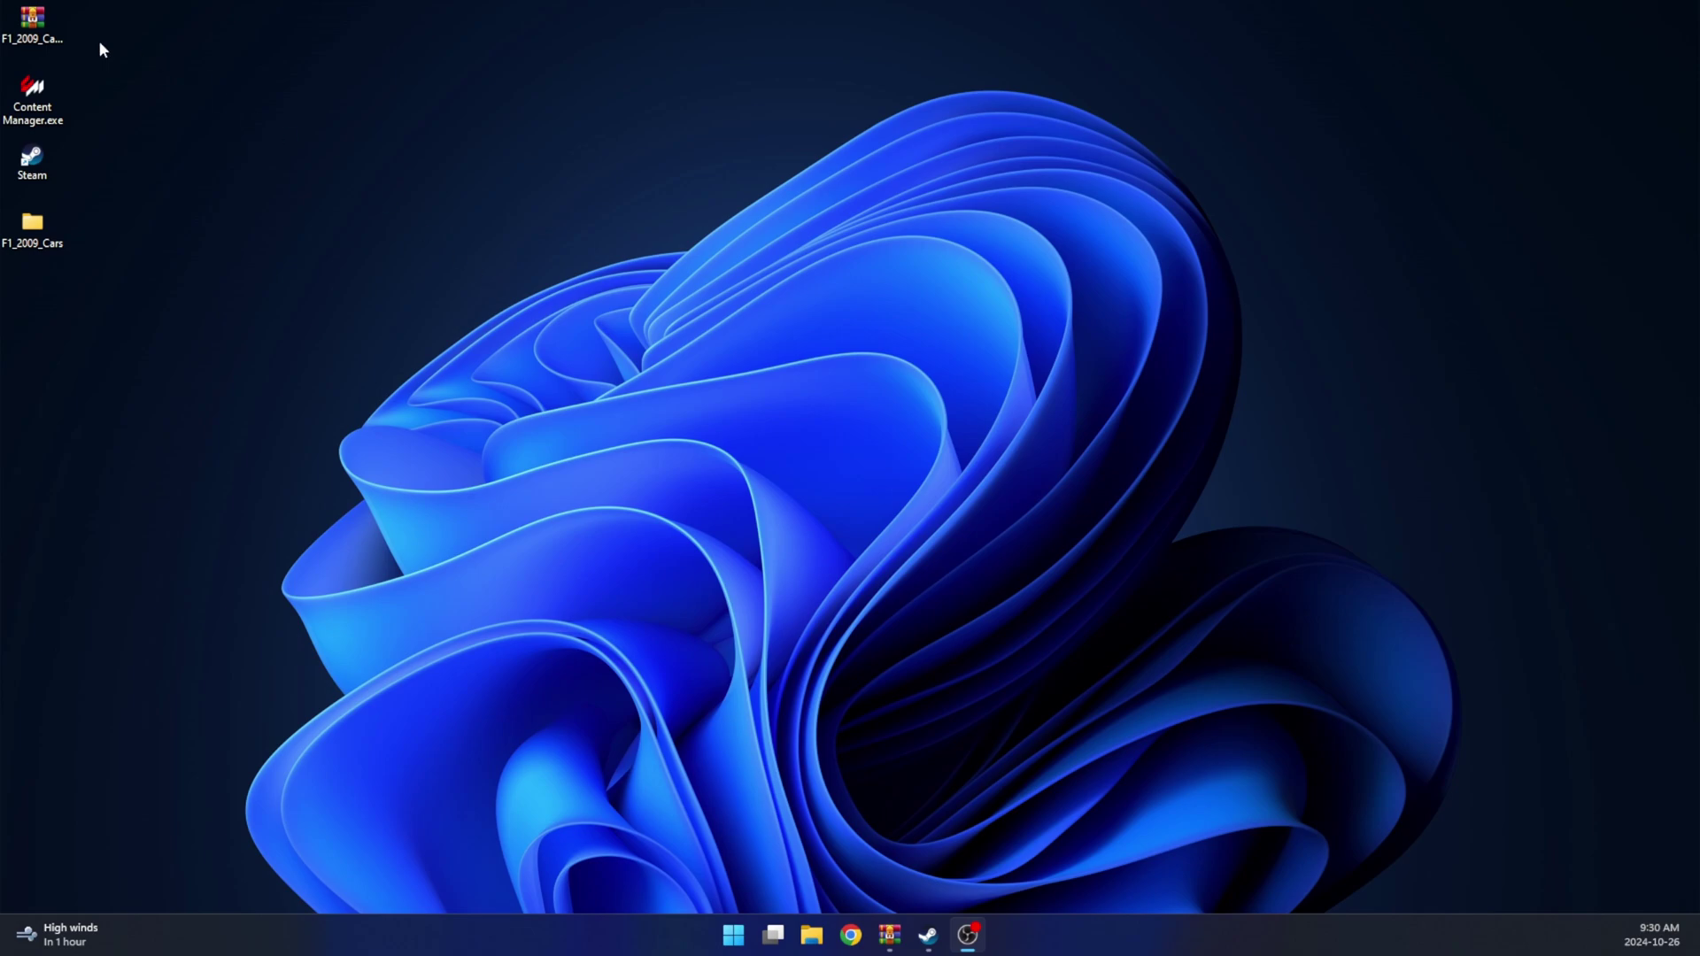
Extract F1_2009_Cars.rar with WinRAR into an F1_2009_Cars folder on the desktop.
left_click(40, 34)
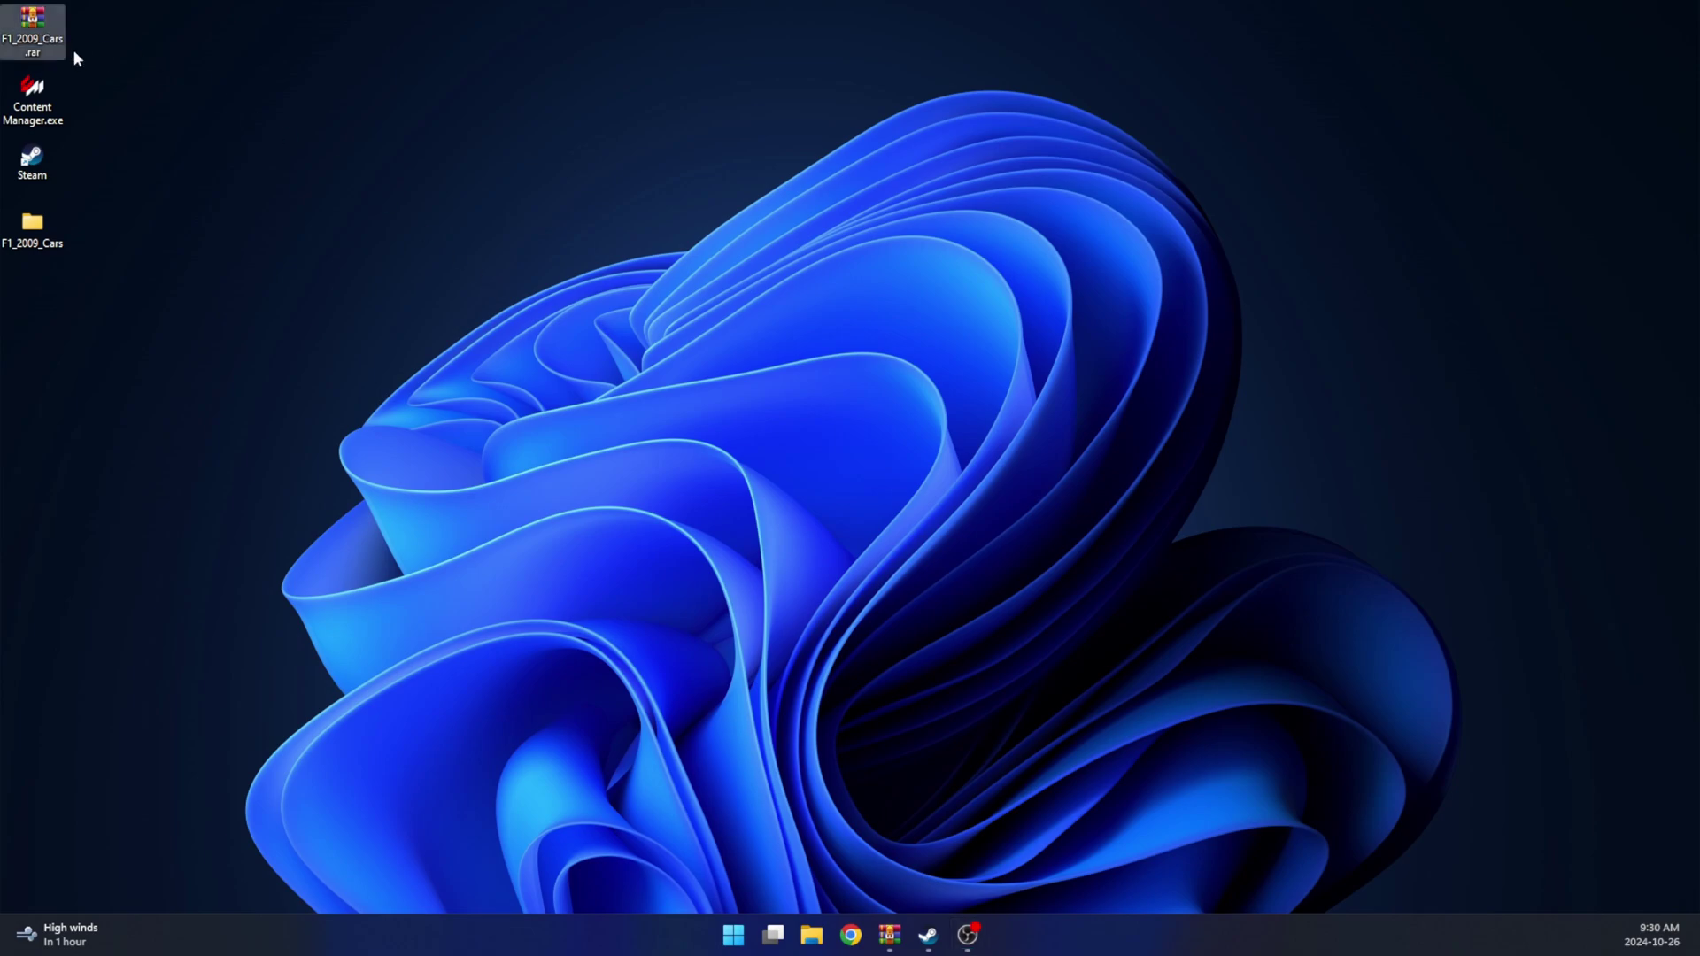
right_click(31, 46)
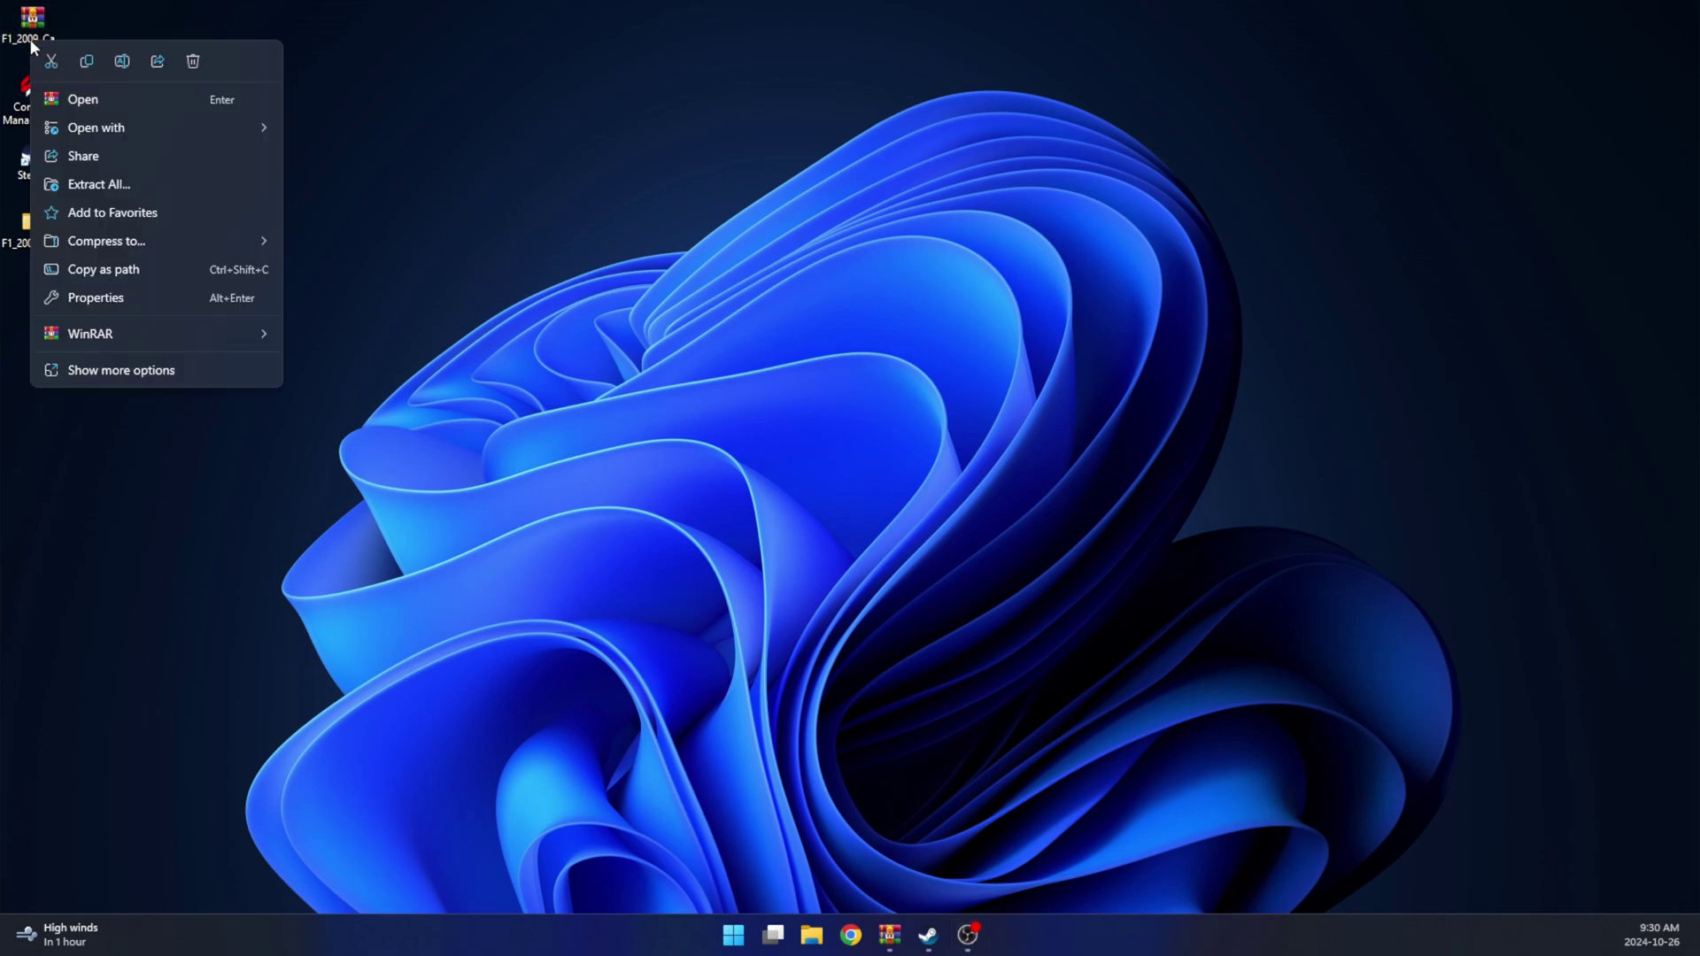
mouse_move(238, 333)
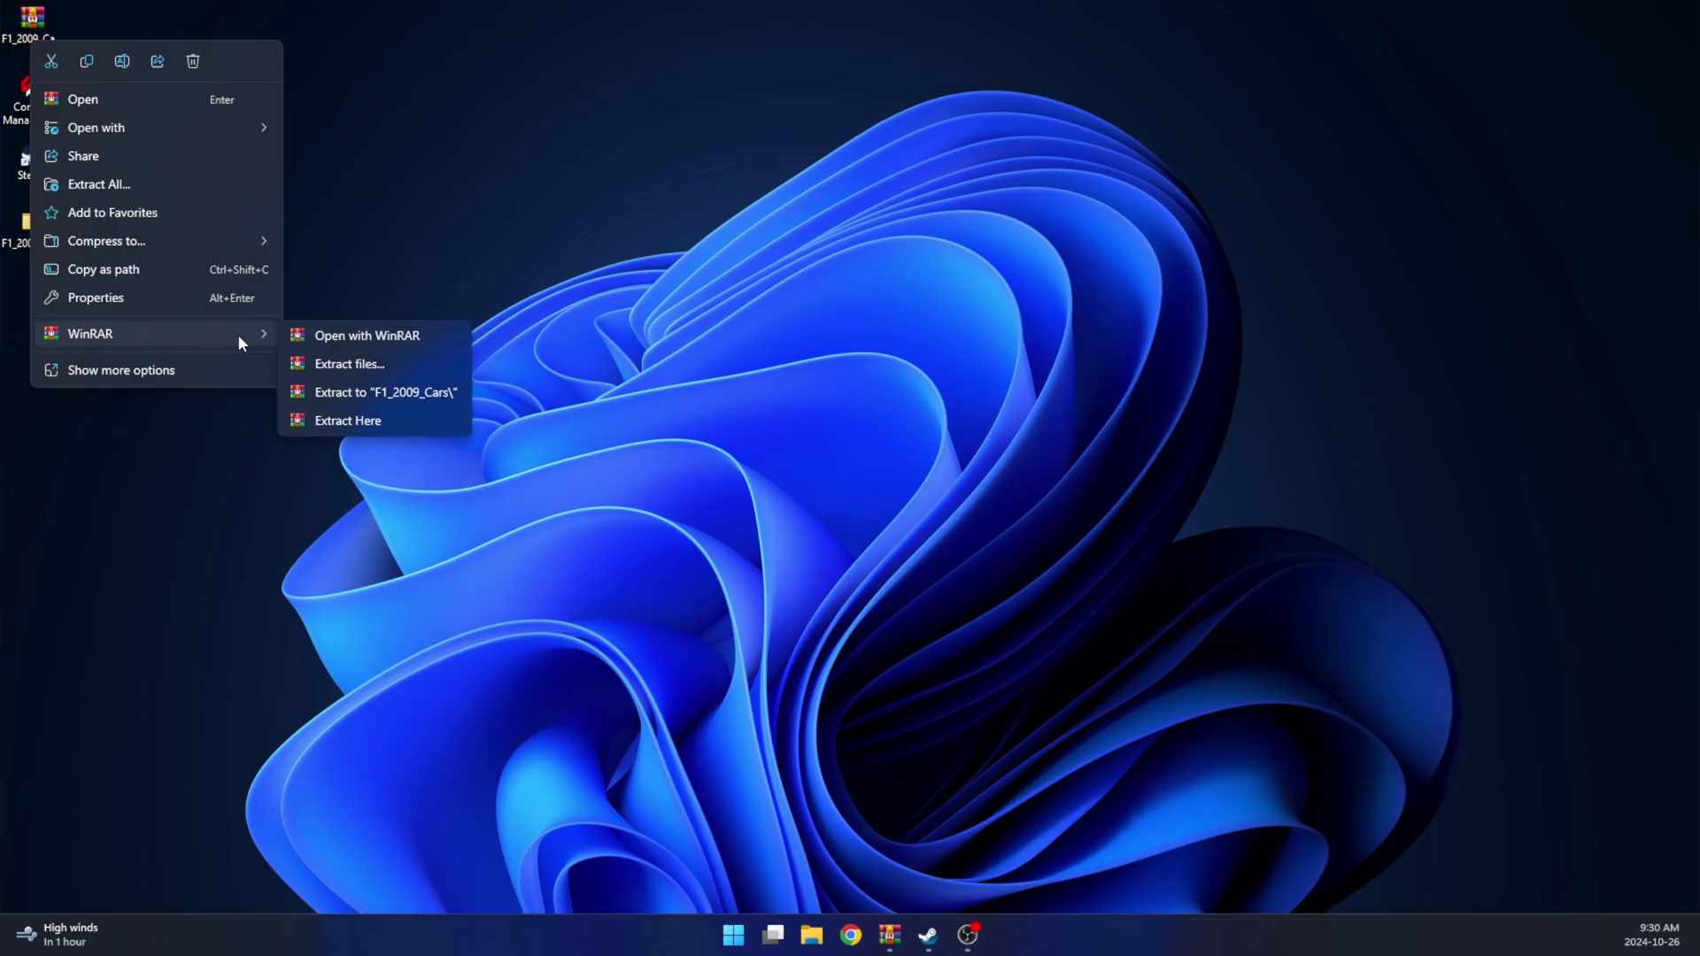
left_click(381, 393)
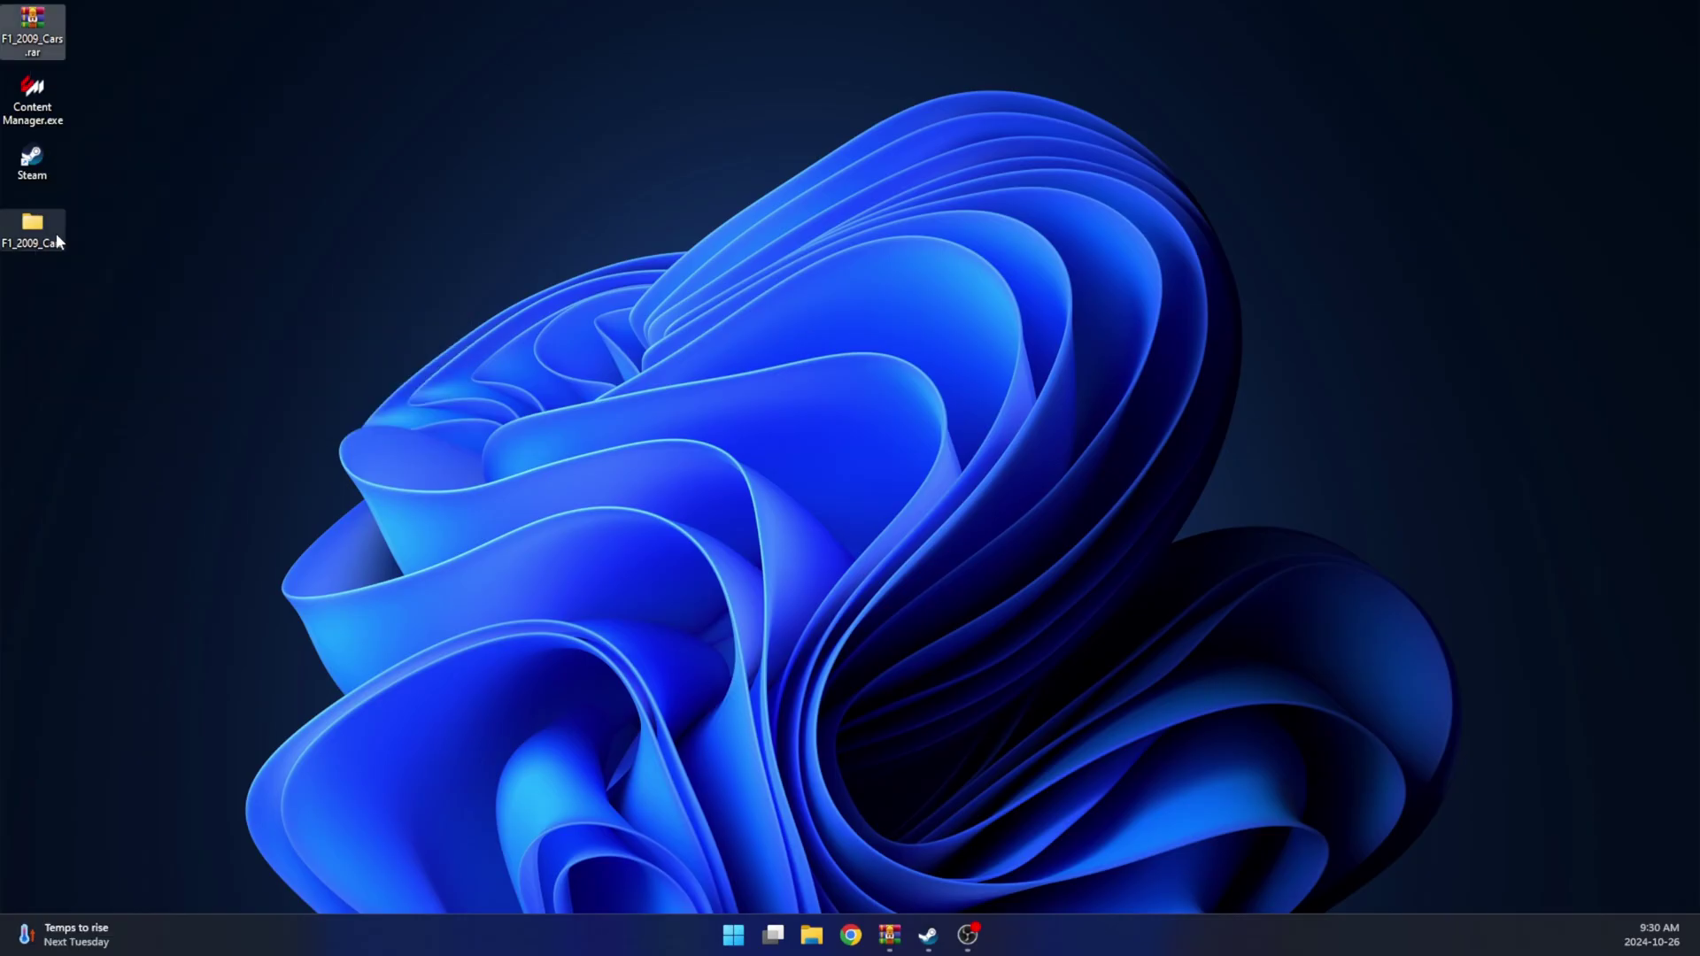
Open F1_2009_Cars, center its window, review the extension and ten gp_2009 folders, then minimize it.
double_click(48, 243)
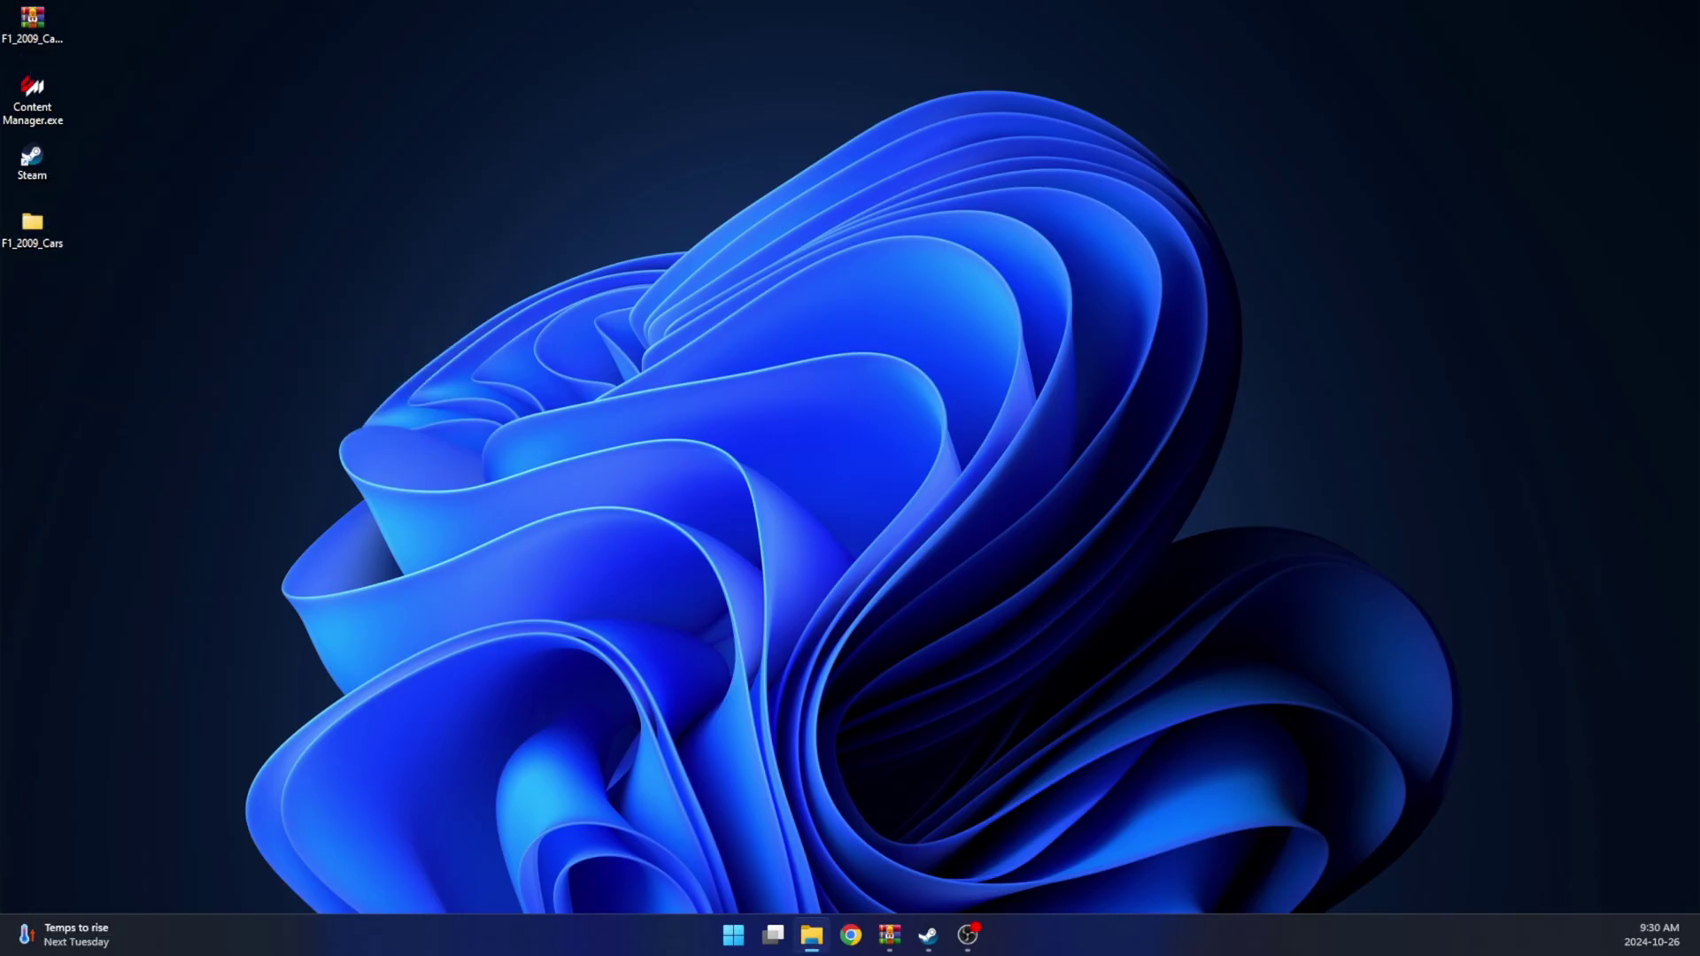
left_click_drag(389, 242, 1218, 97)
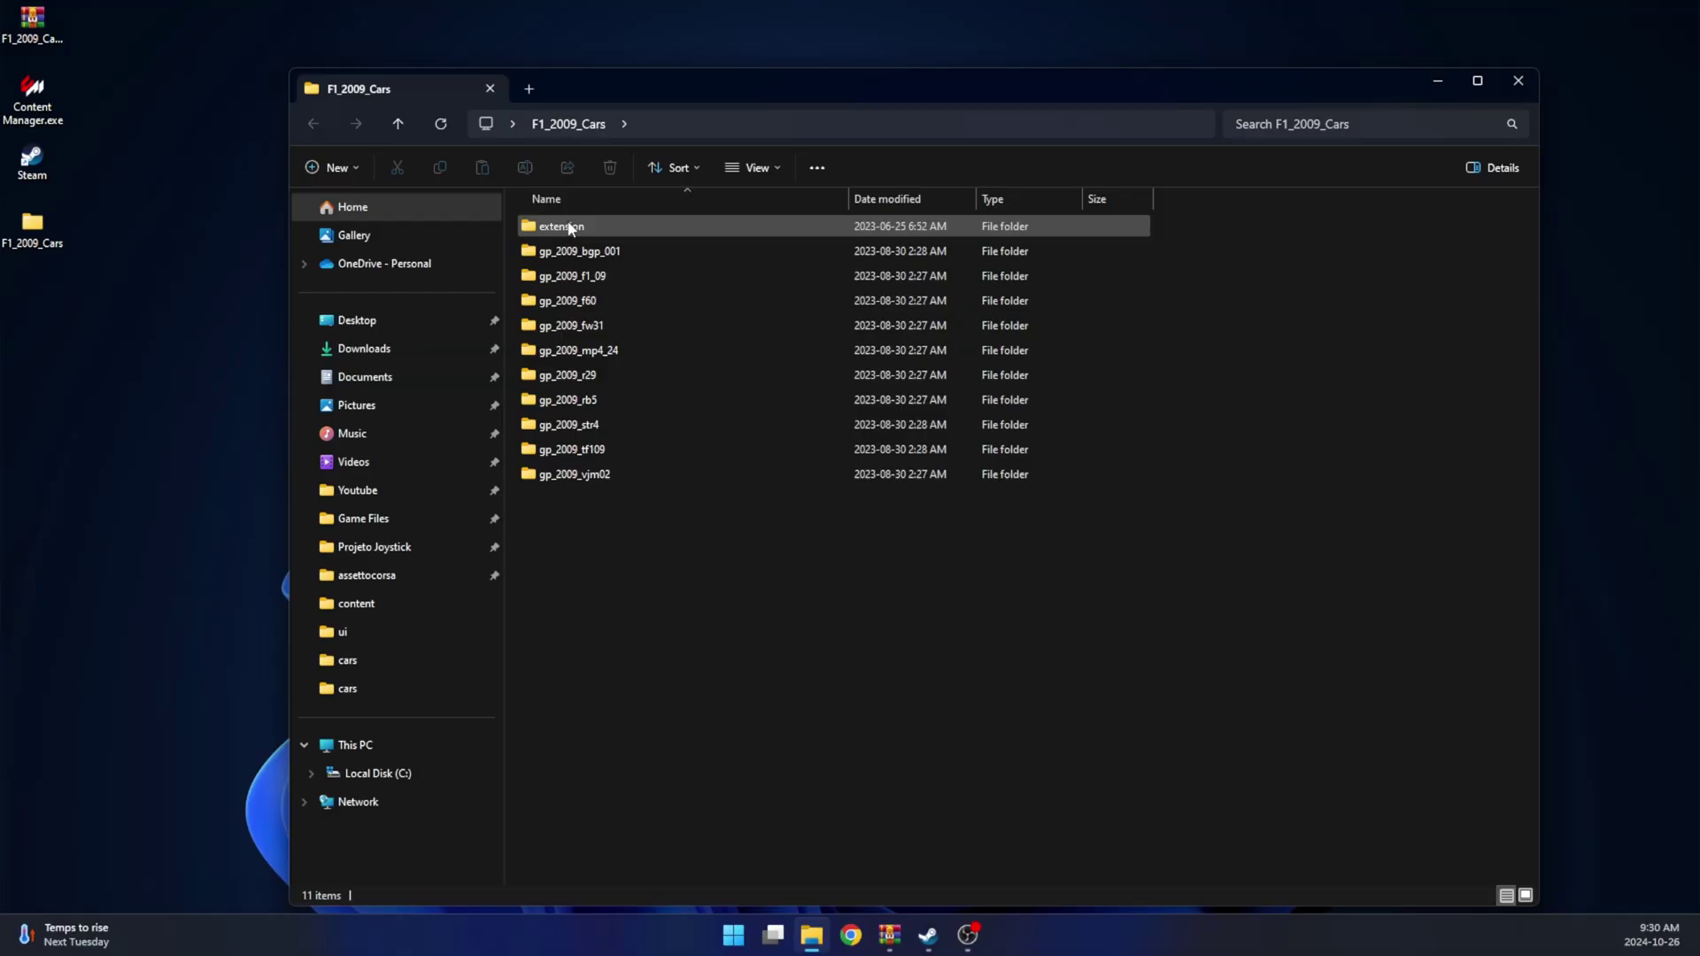
mouse_move(567, 233)
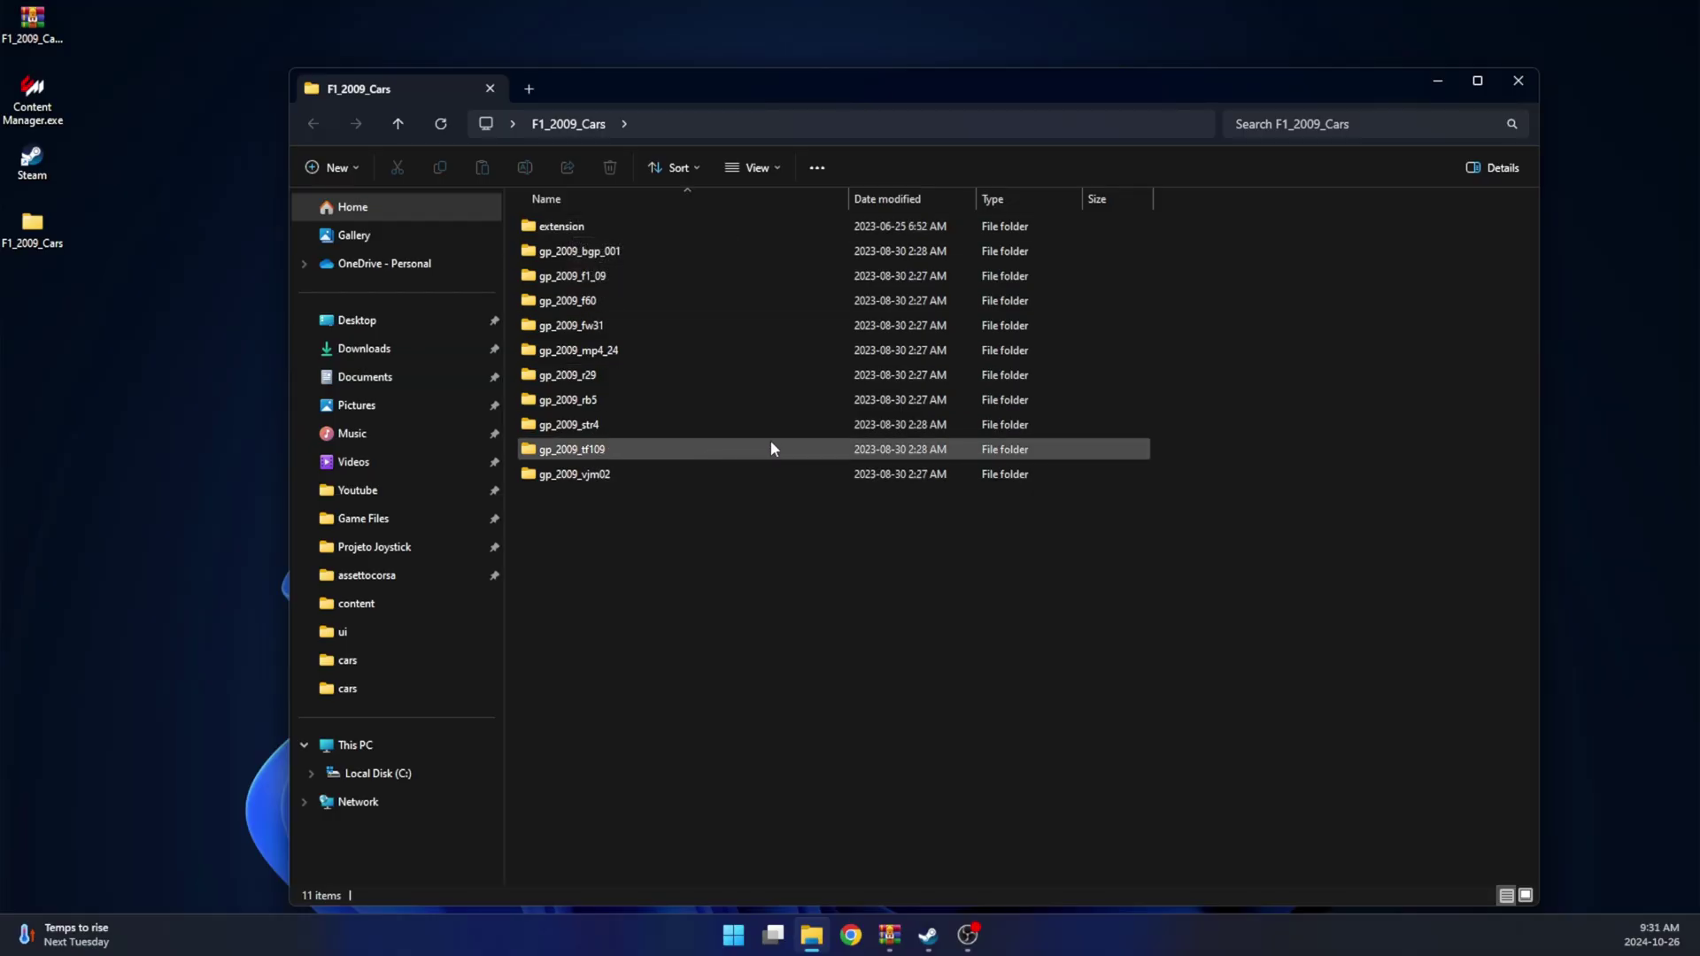
left_click(1438, 80)
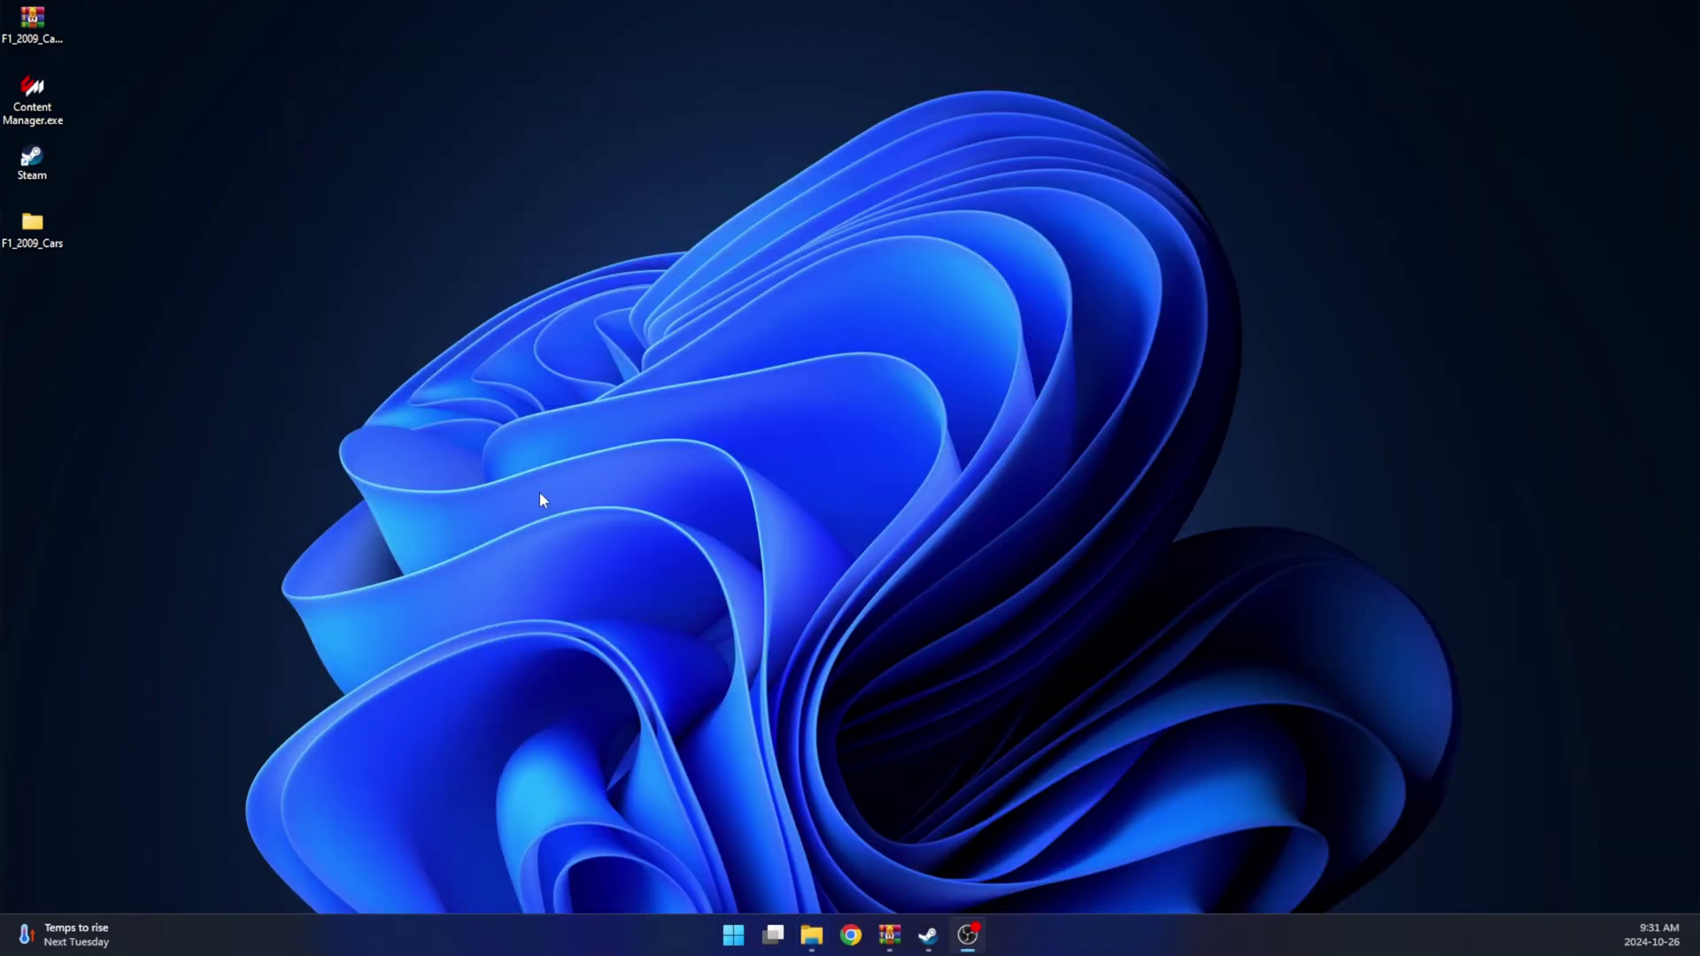
From the Steam Library, use Assetto Corsa's Manage > Browse local files to open its assettocorsa folder.
left_click(928, 935)
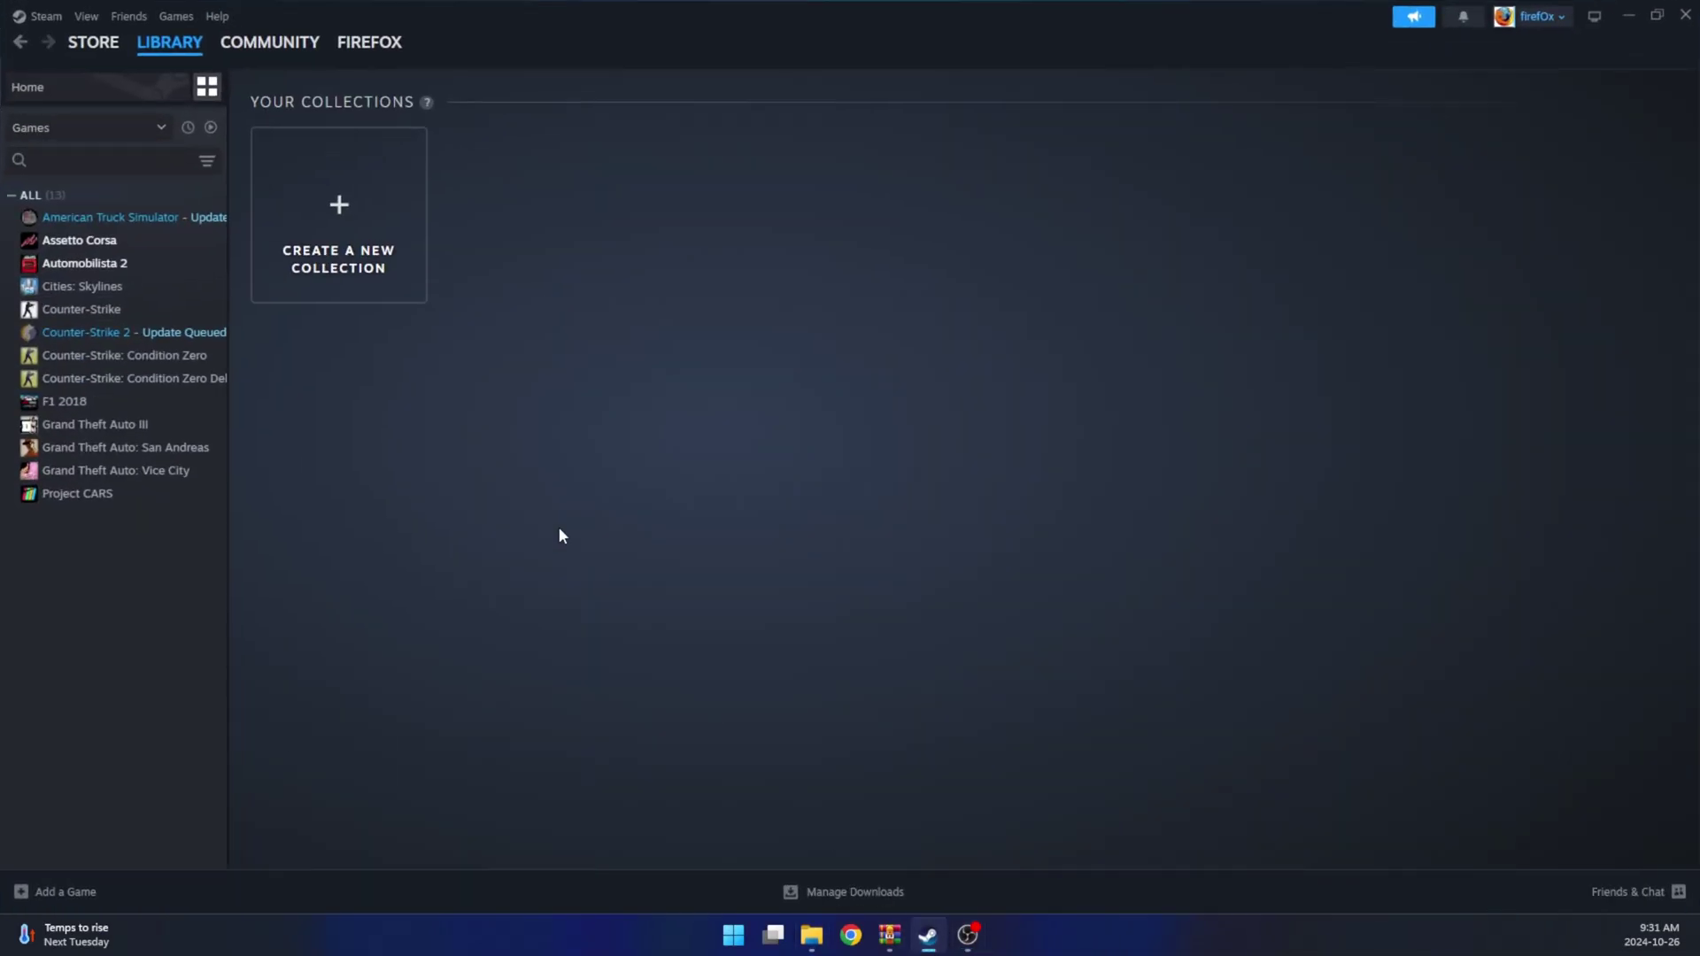
right_click(92, 244)
mouse_move(165, 349)
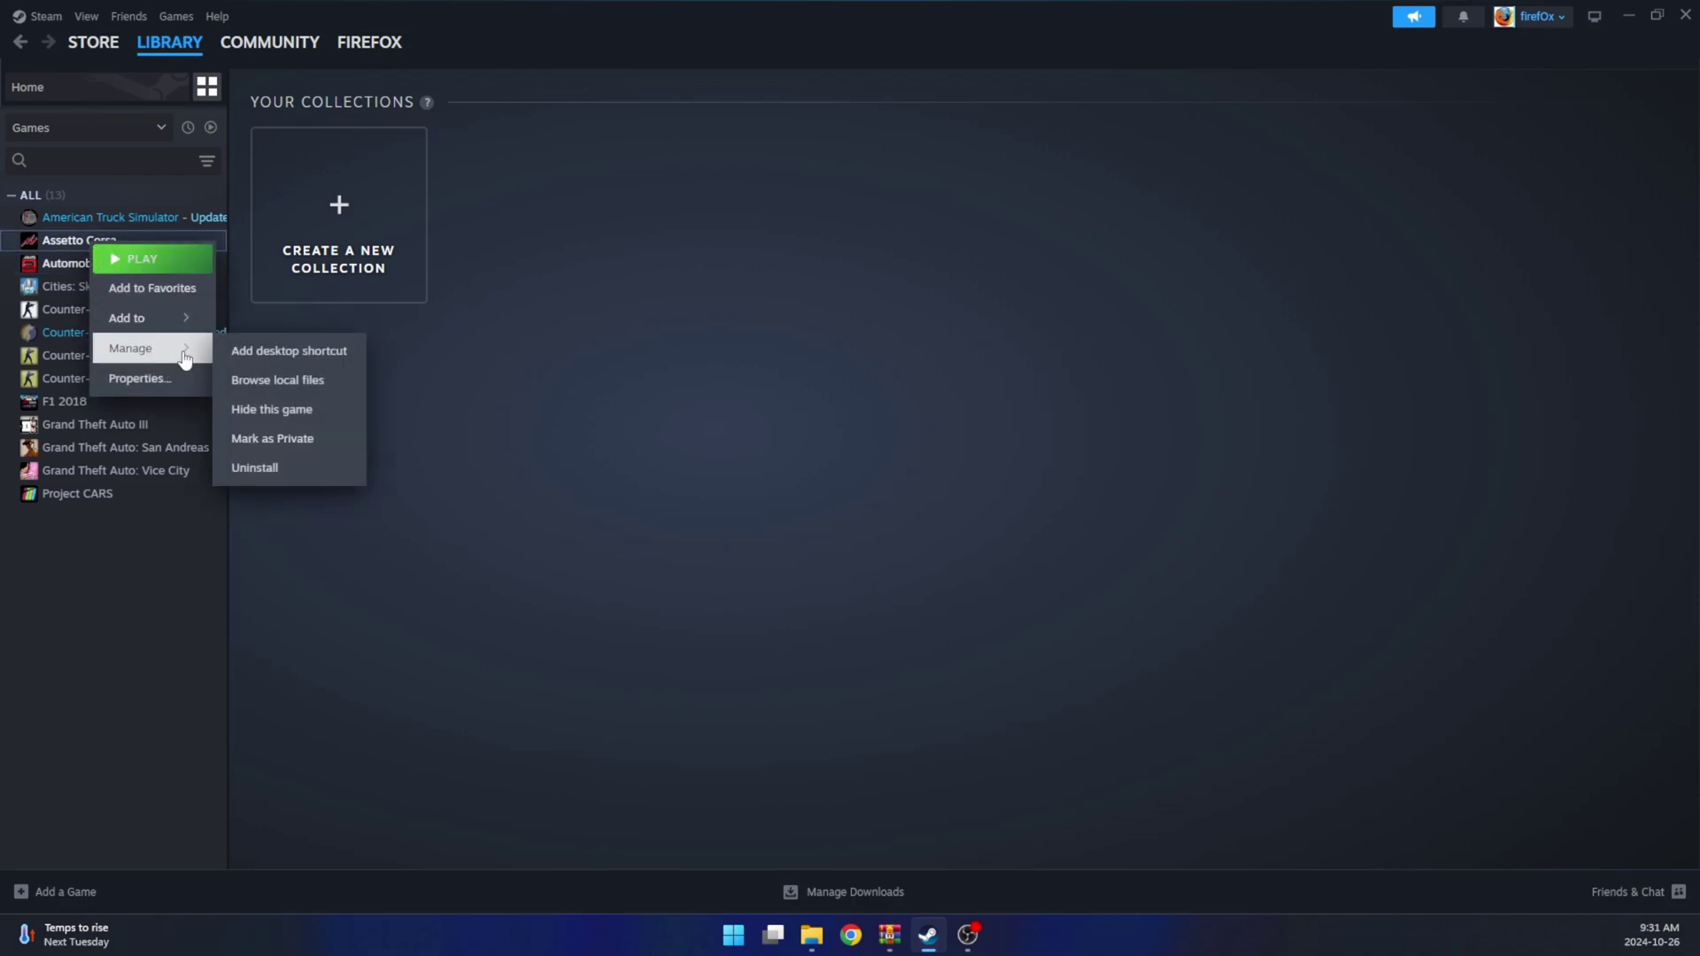
left_click(275, 386)
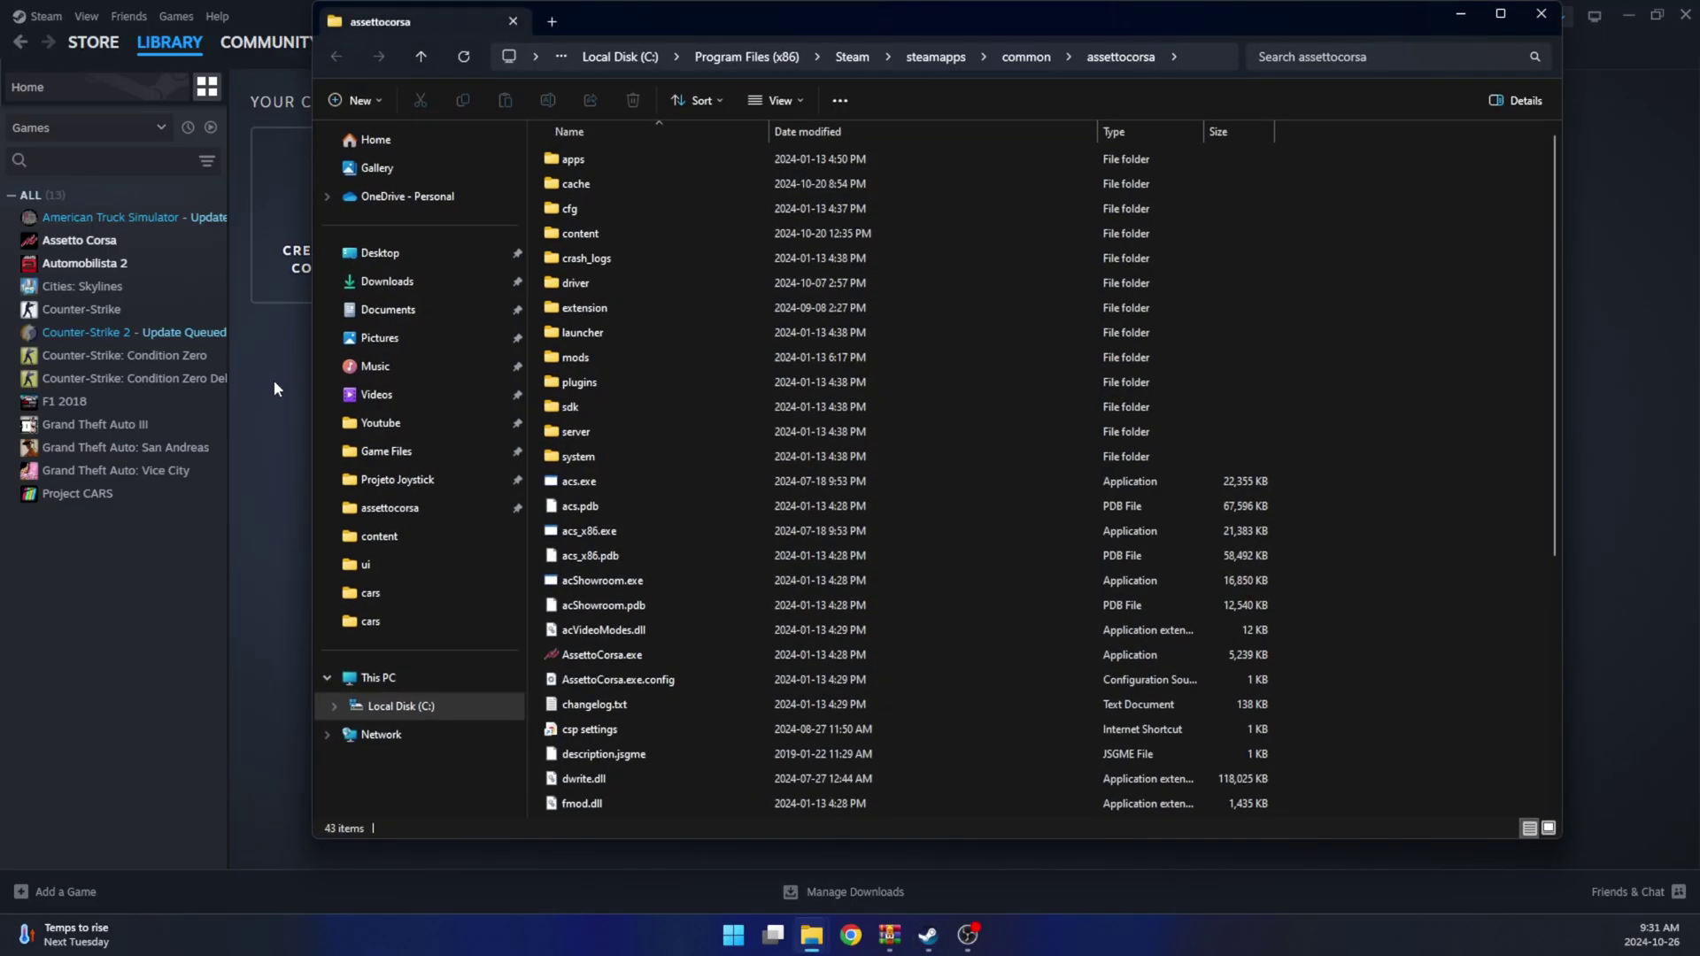
Minimize Steam and navigate the assettocorsa window into content\cars.
left_click_drag(1368, 23, 1373, 61)
left_click(1627, 14)
mouse_move(1201, 63)
left_mouse_down()
mouse_move(1255, 48)
mouse_move(1177, 55)
mouse_move(1194, 59)
left_mouse_up()
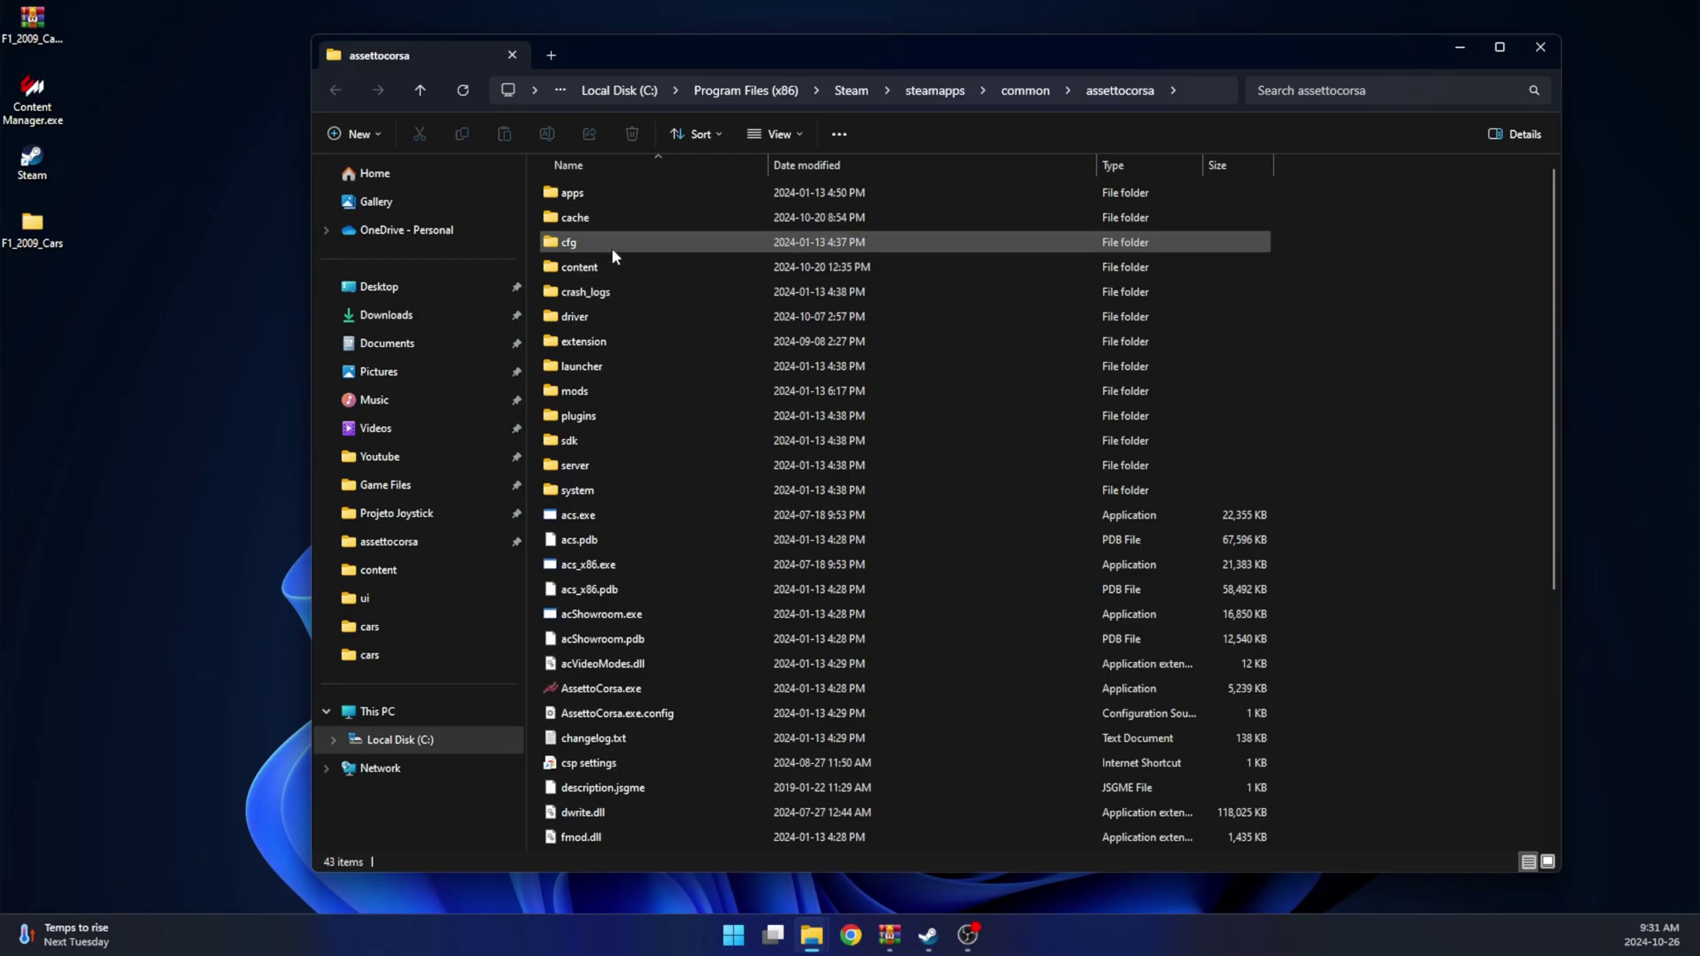
double_click(581, 268)
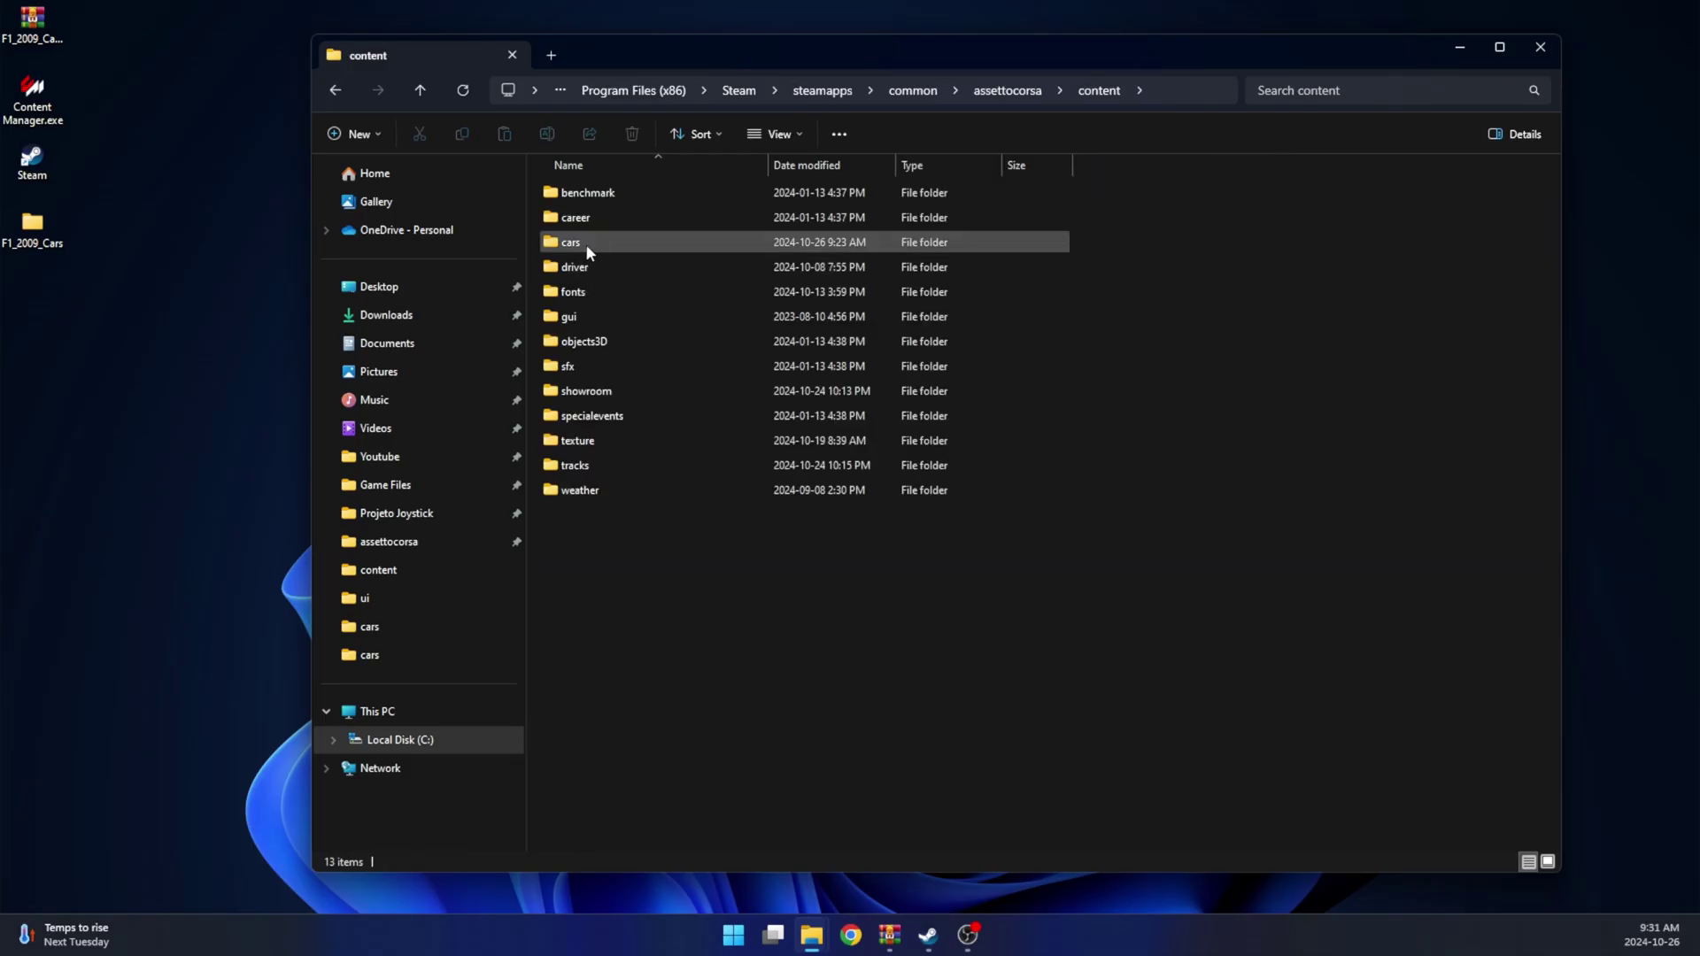
double_click(587, 247)
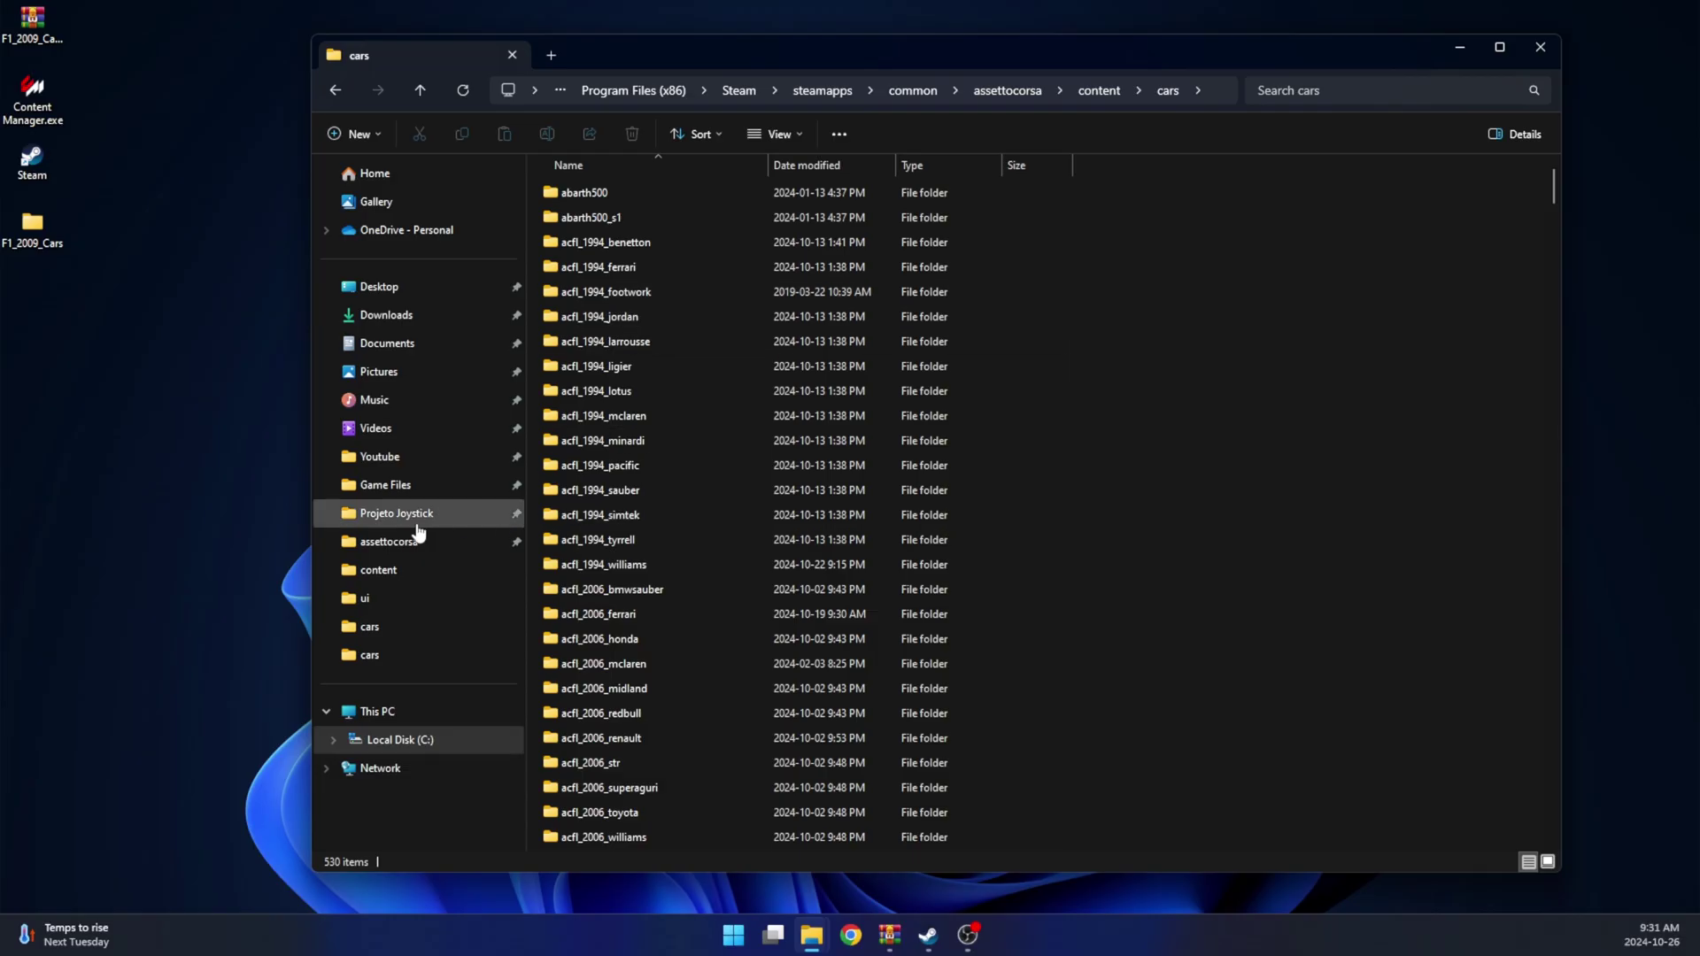
Restore the F1_2009_Cars window beside it and select the ten gp_2009 car folders.
mouse_move(808, 942)
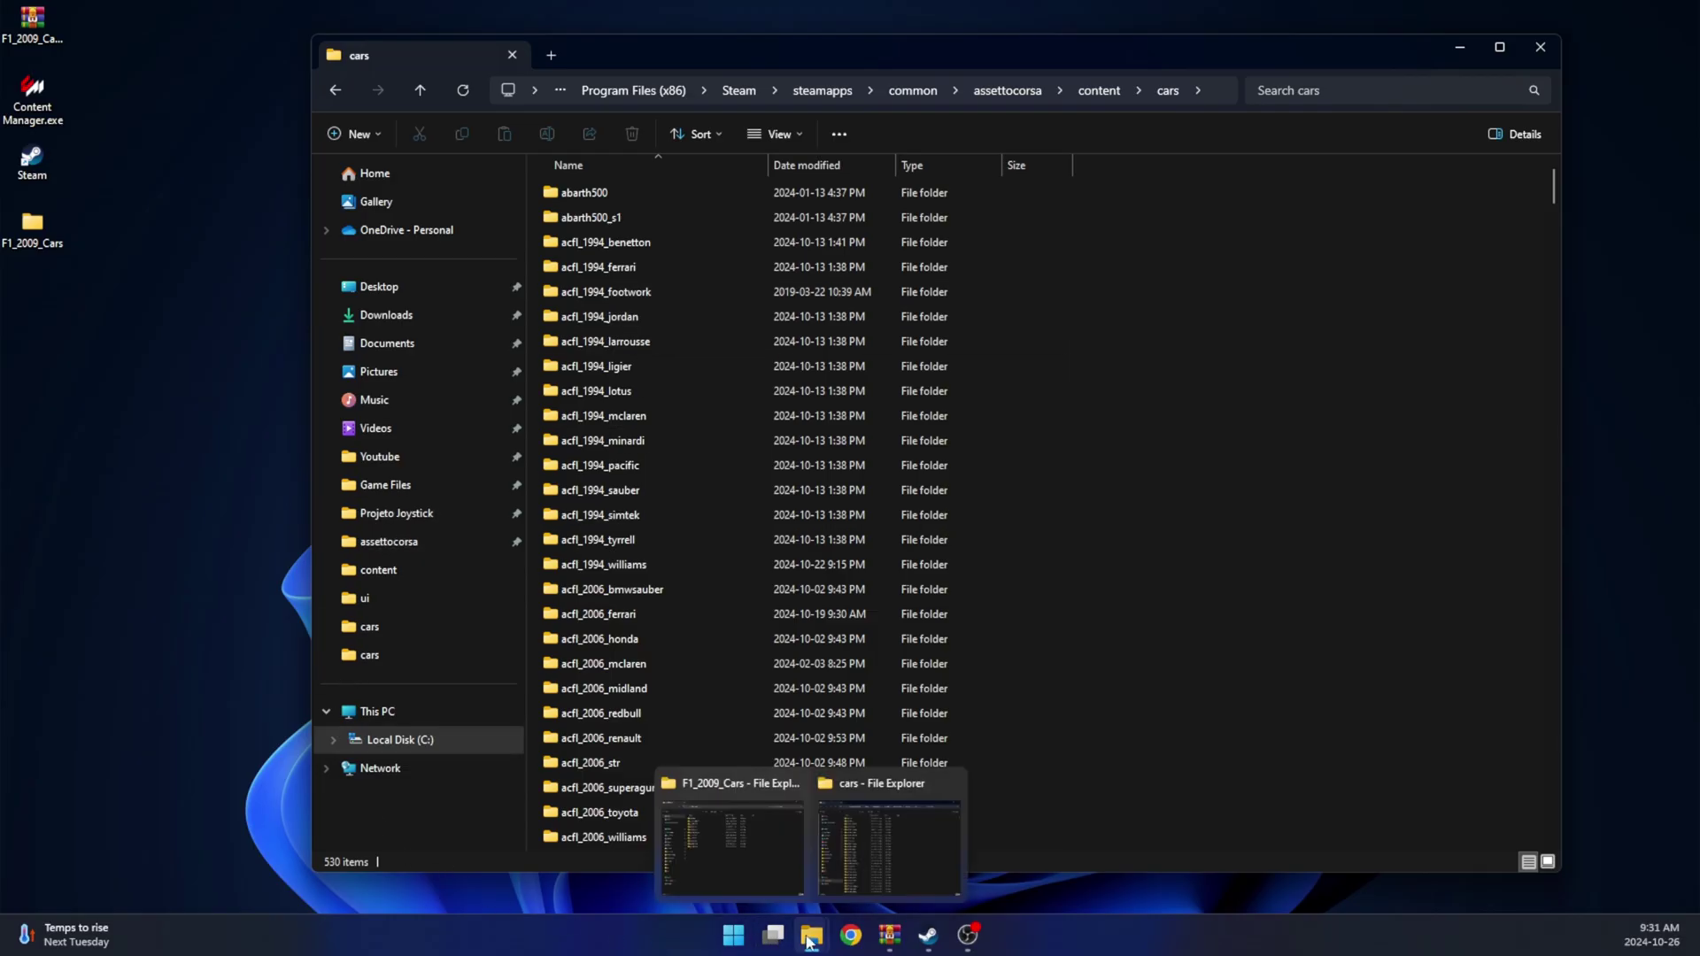
left_click(740, 863)
left_click_drag(691, 92, 1026, 72)
left_click_drag(981, 483, 889, 236)
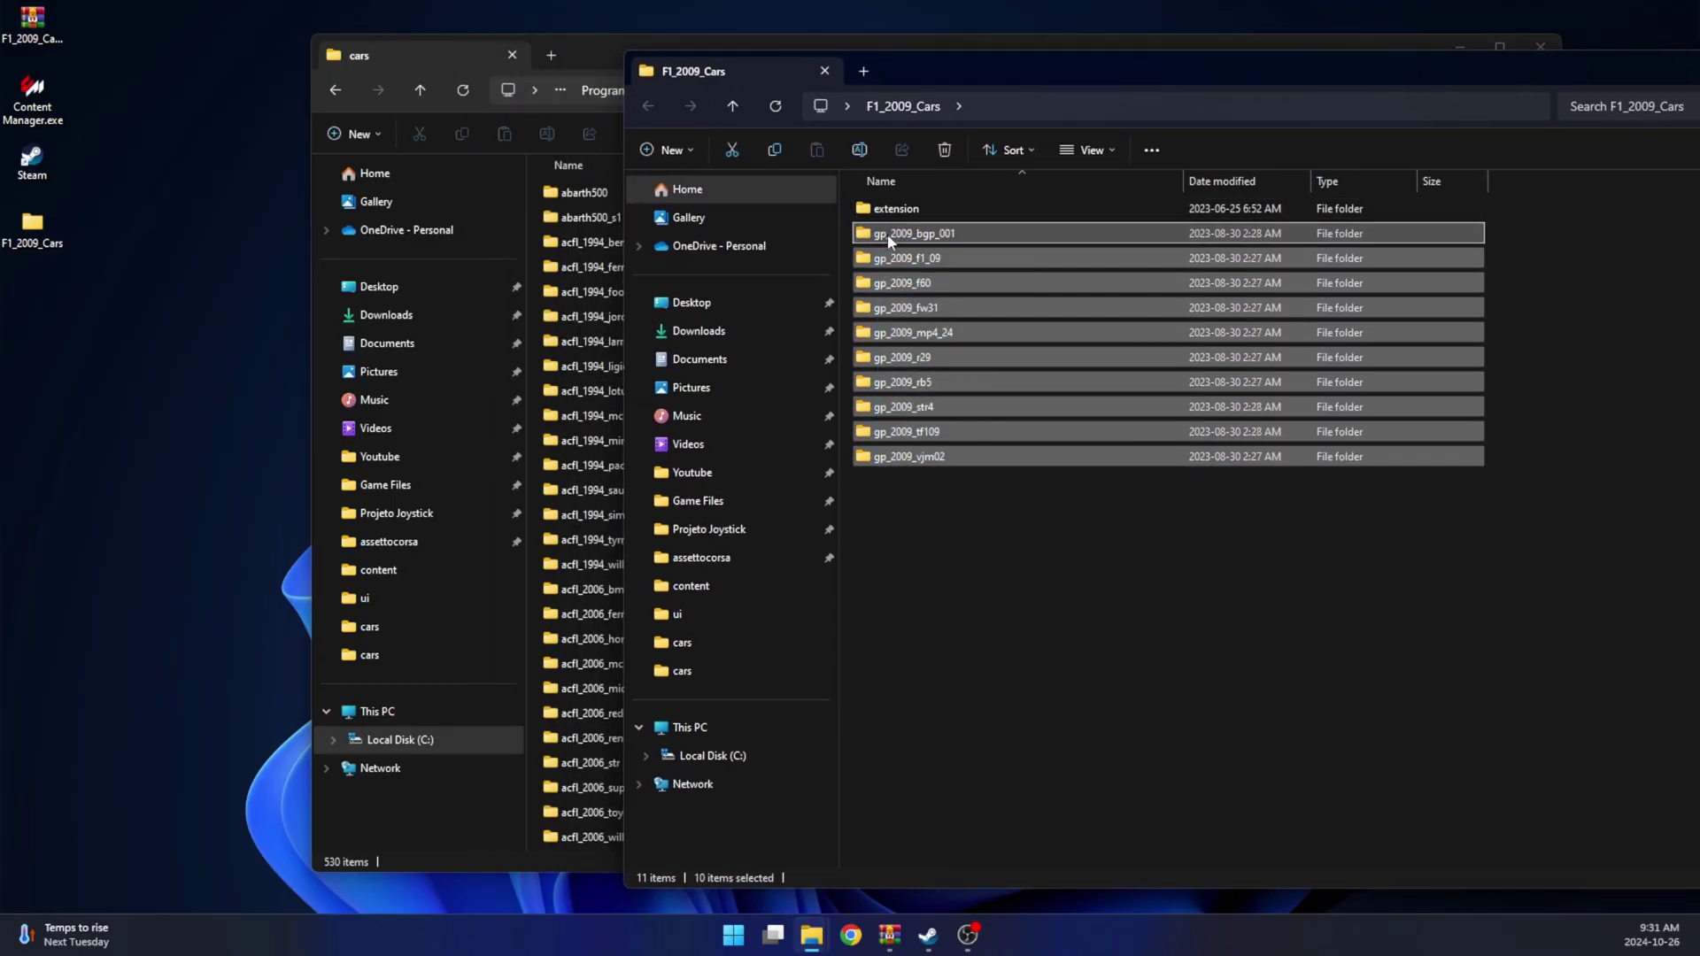
Cut the ten gp_2009 folders, paste them into Assetto Corsa's cars folder, then rearrange the windows.
right_click(889, 237)
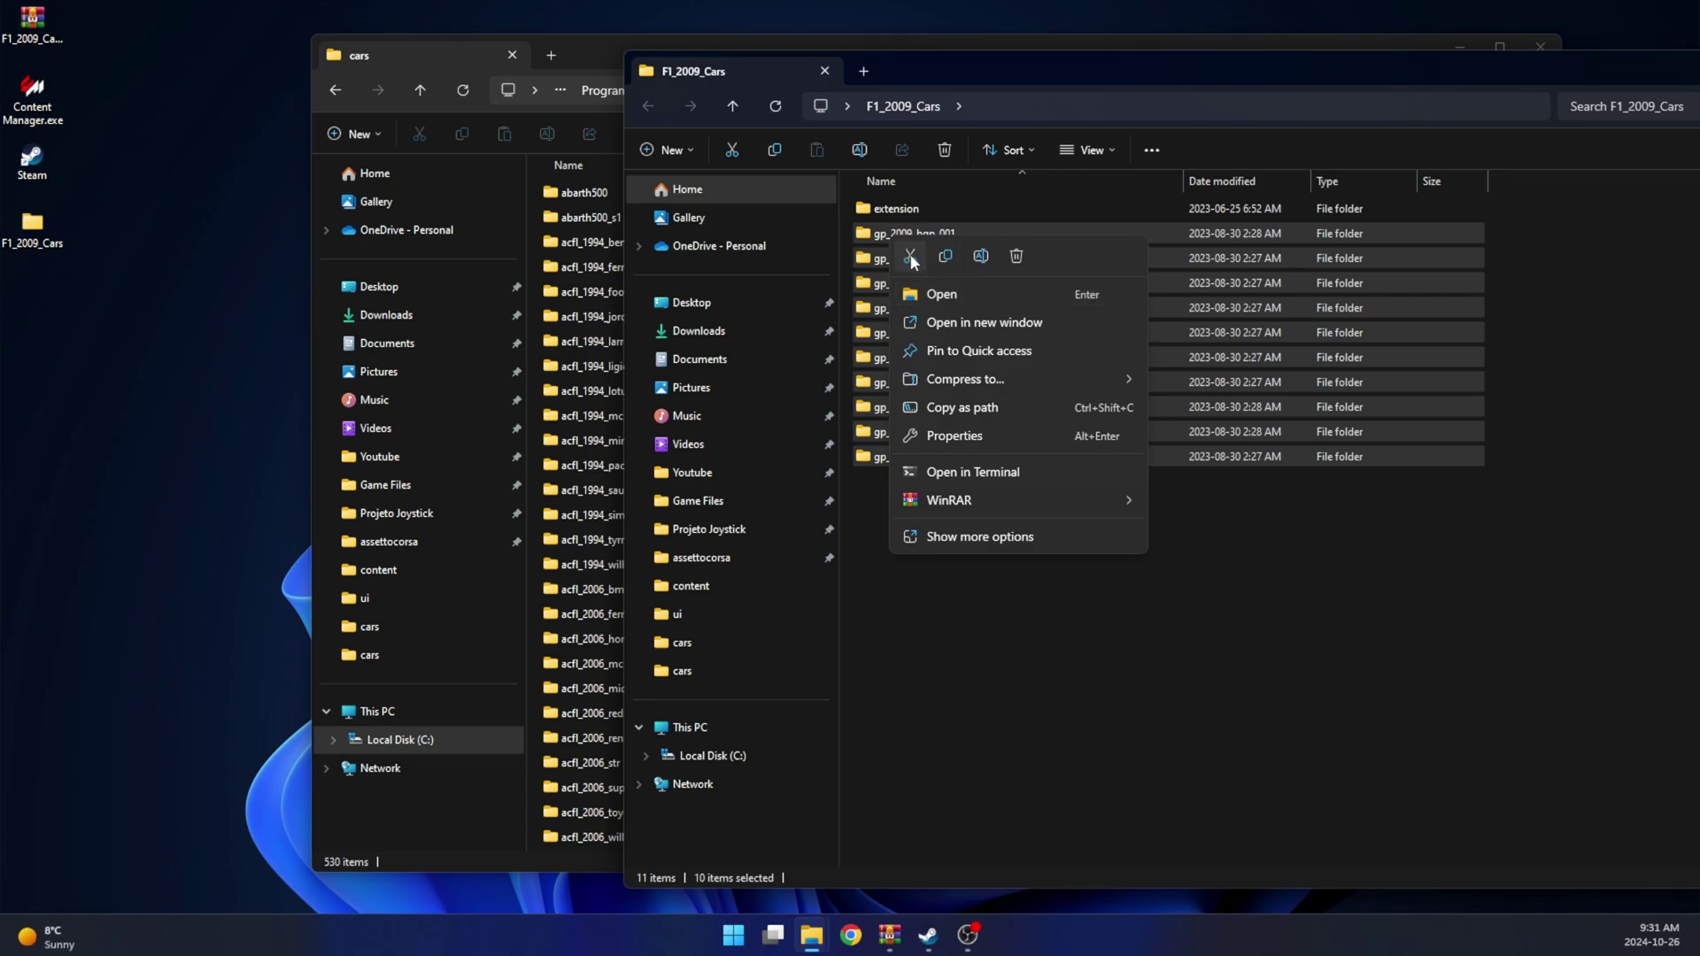
left_click(911, 257)
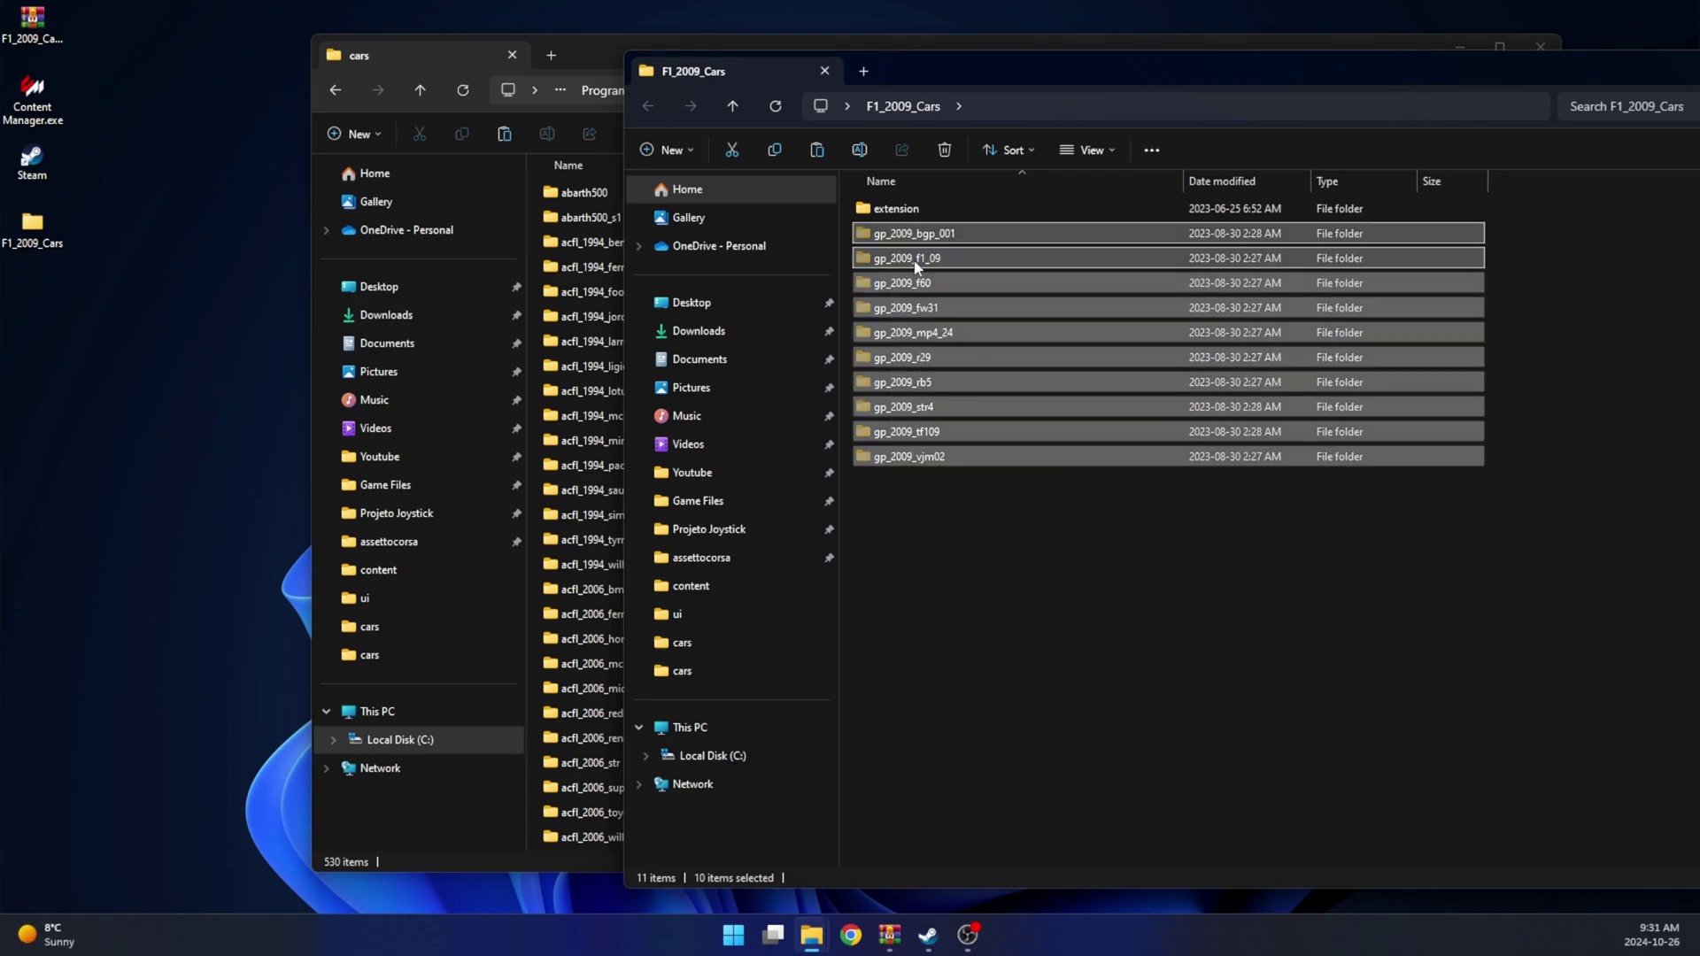
left_click(571, 49)
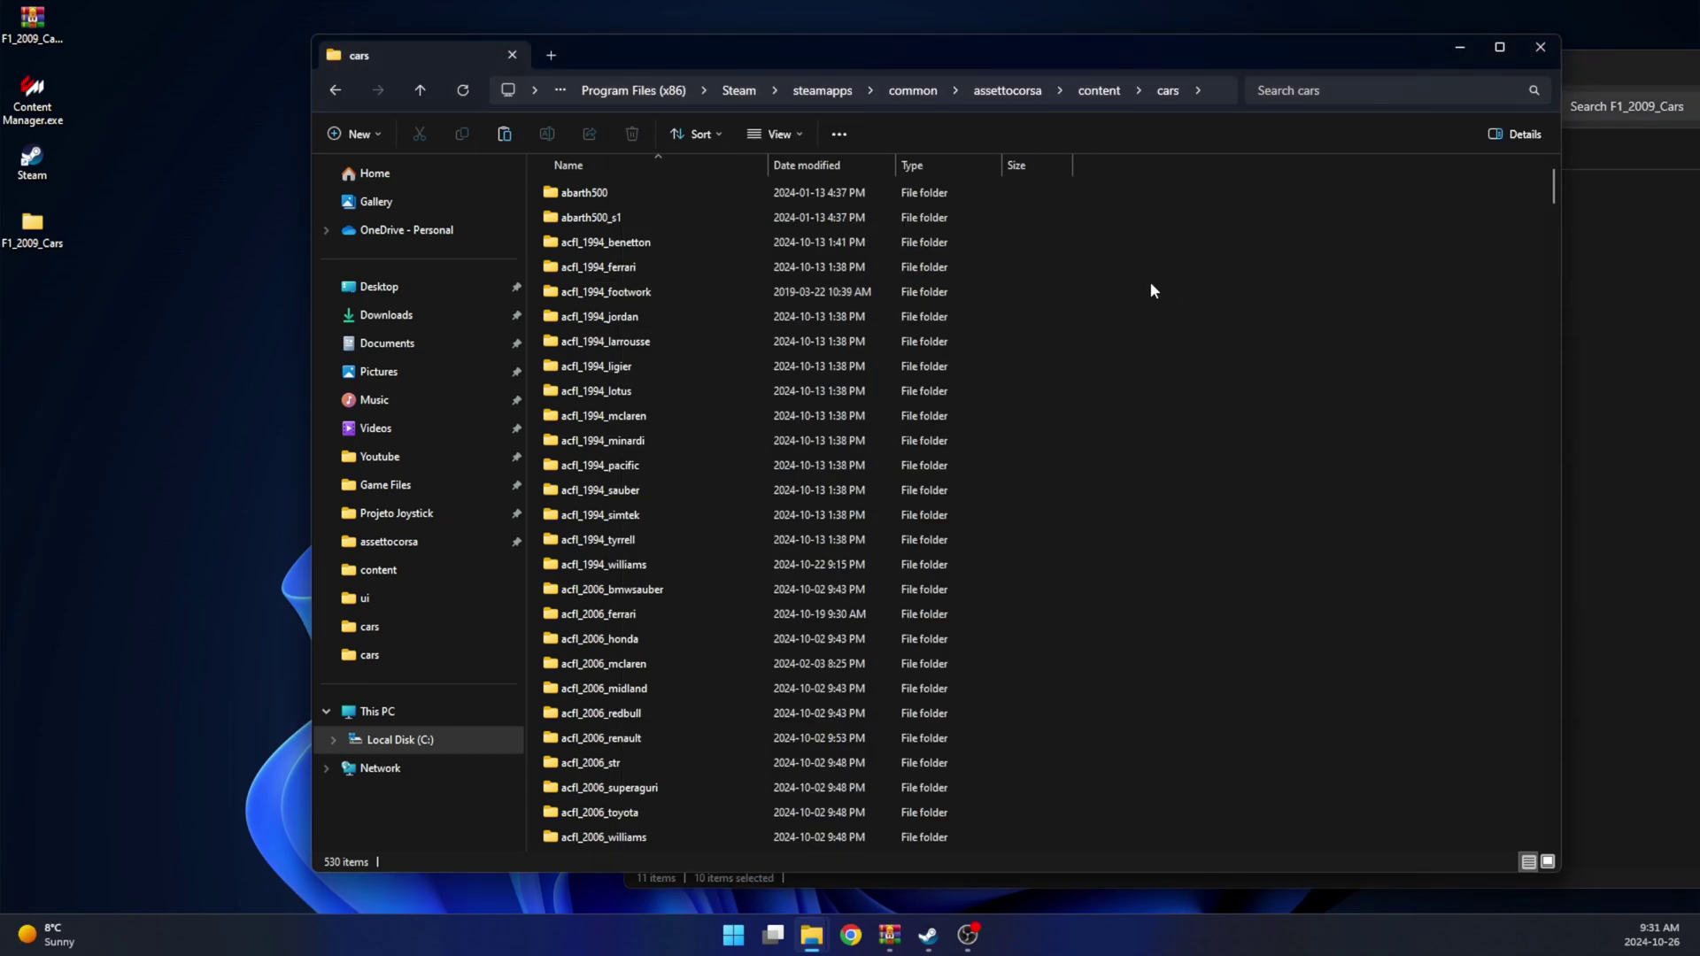
left_click(502, 133)
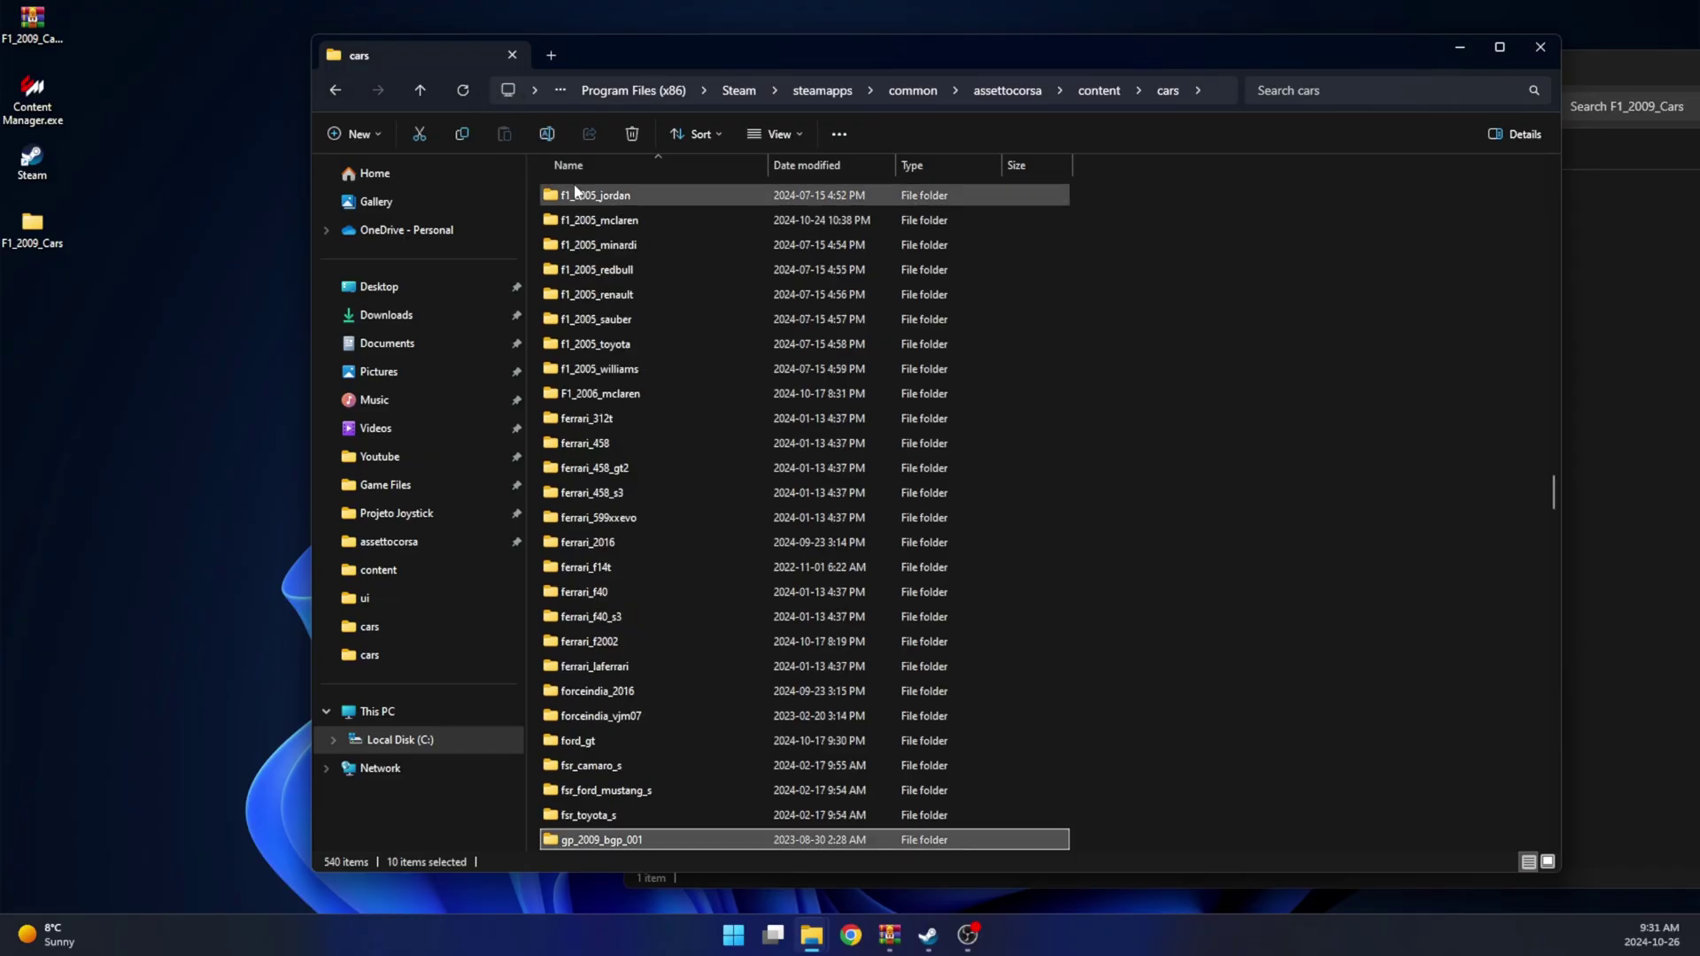
scroll(828, 474, "down", 2)
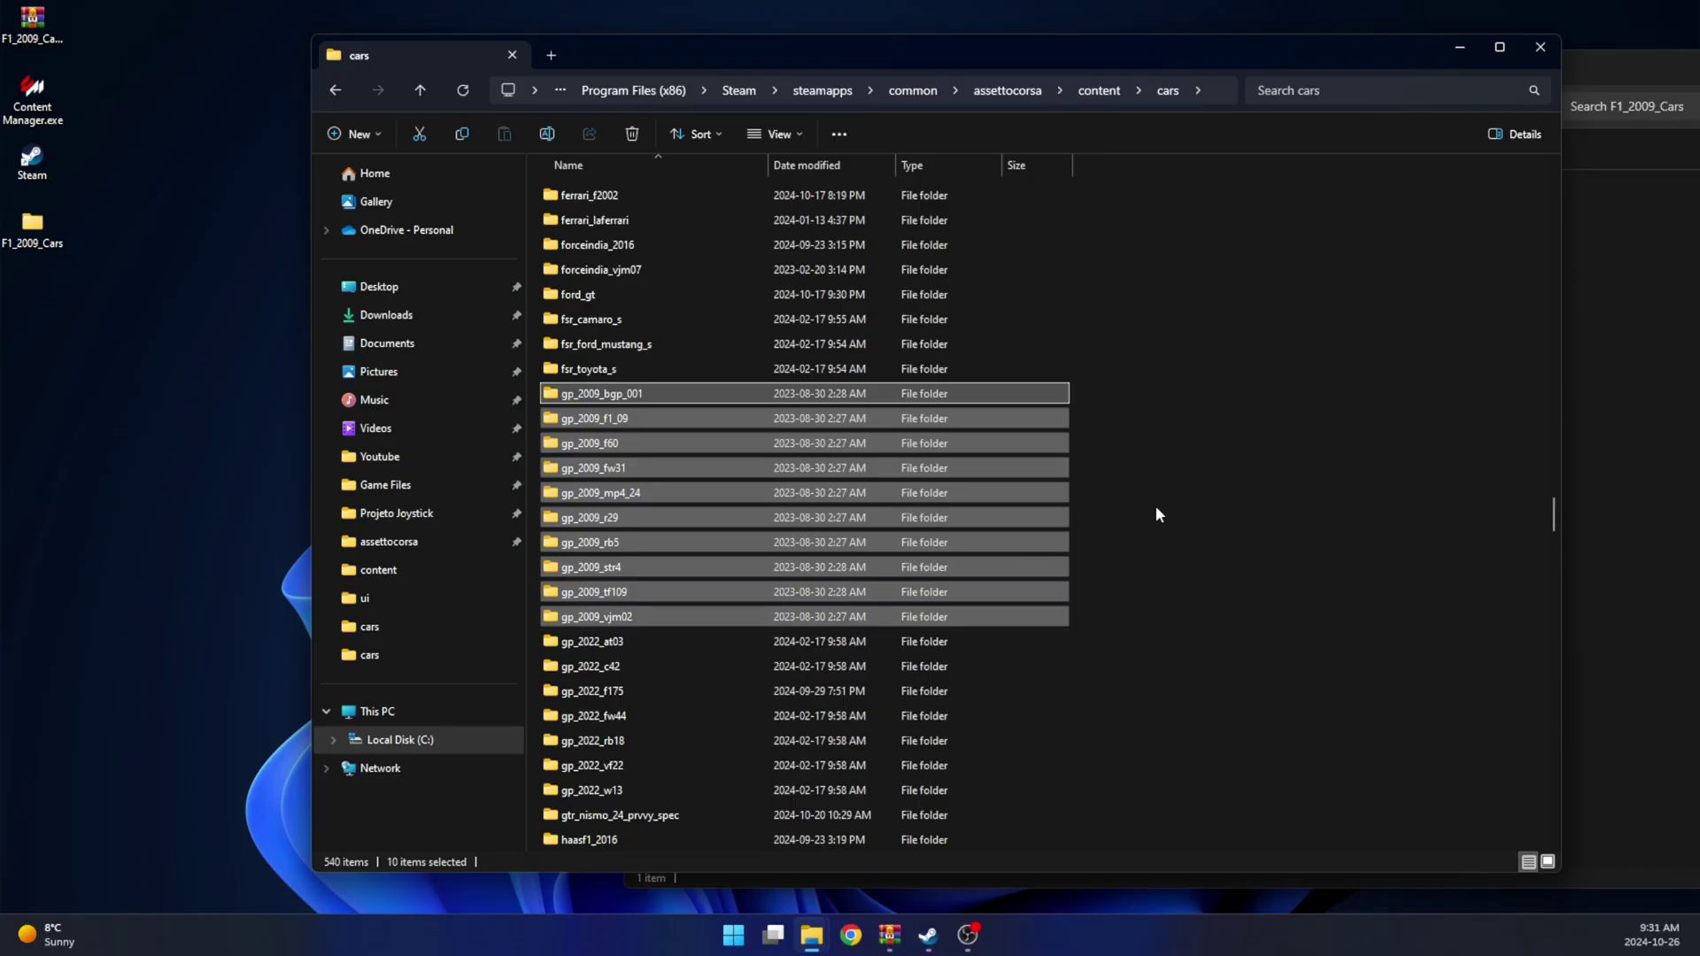
left_click(1463, 49)
left_click_drag(997, 78, 712, 94)
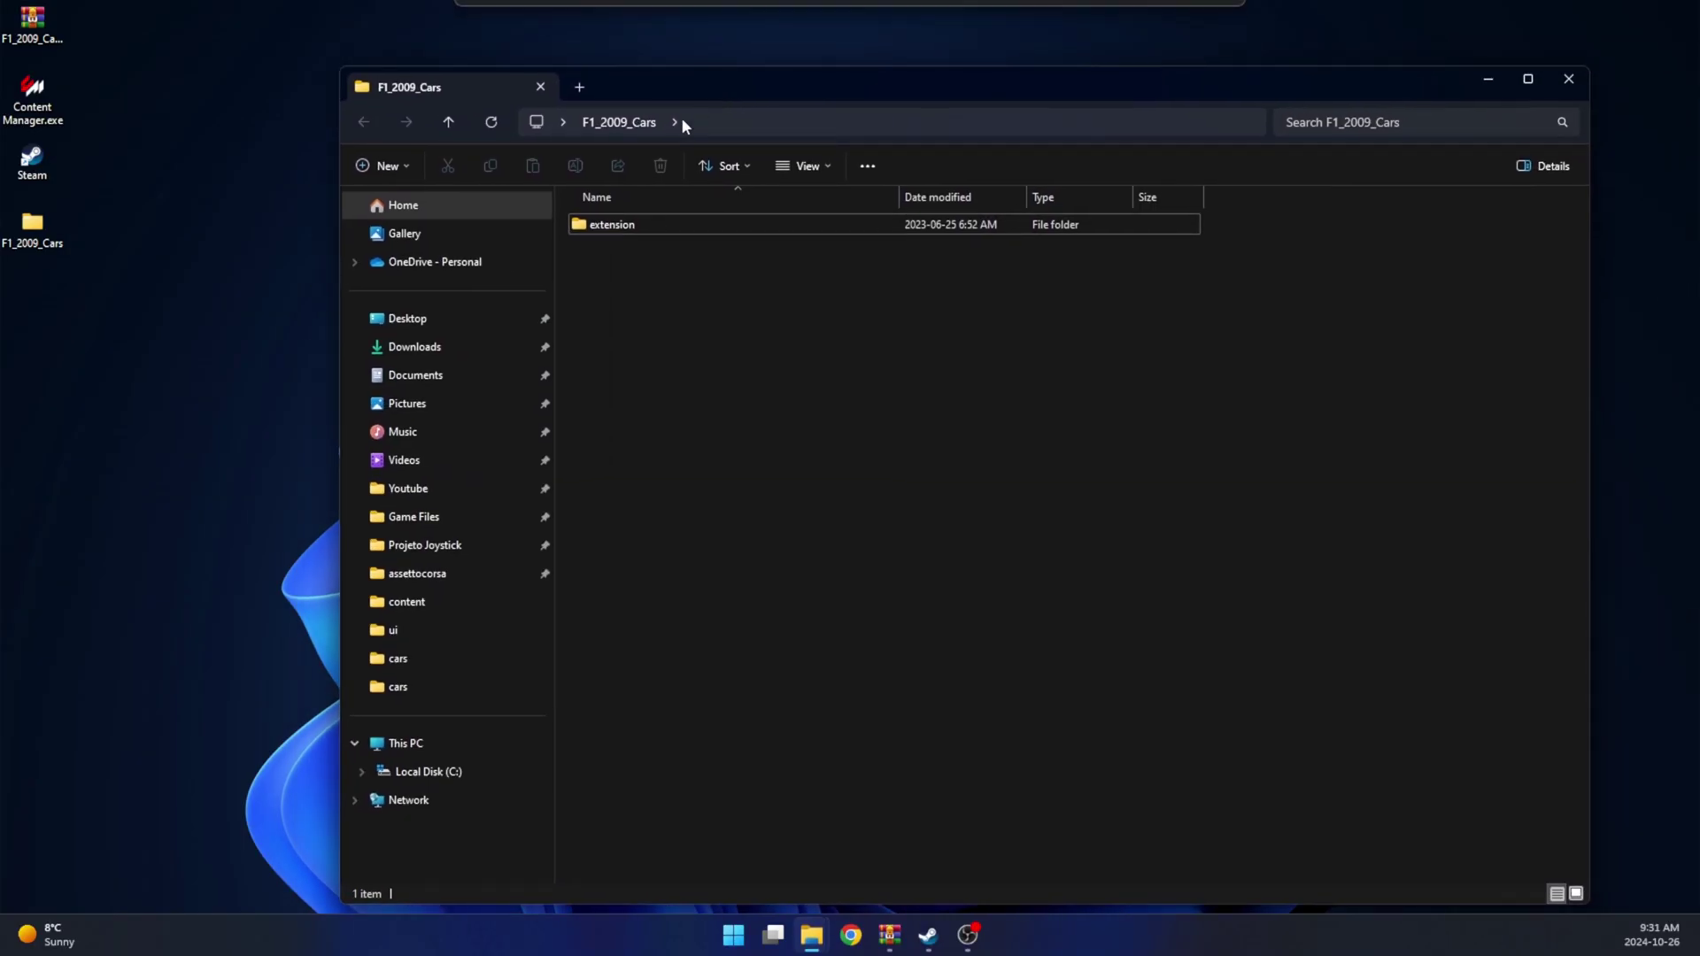
Navigate into F1_2009_Cars' extension\textures\cars\2009 folder.
double_click(622, 227)
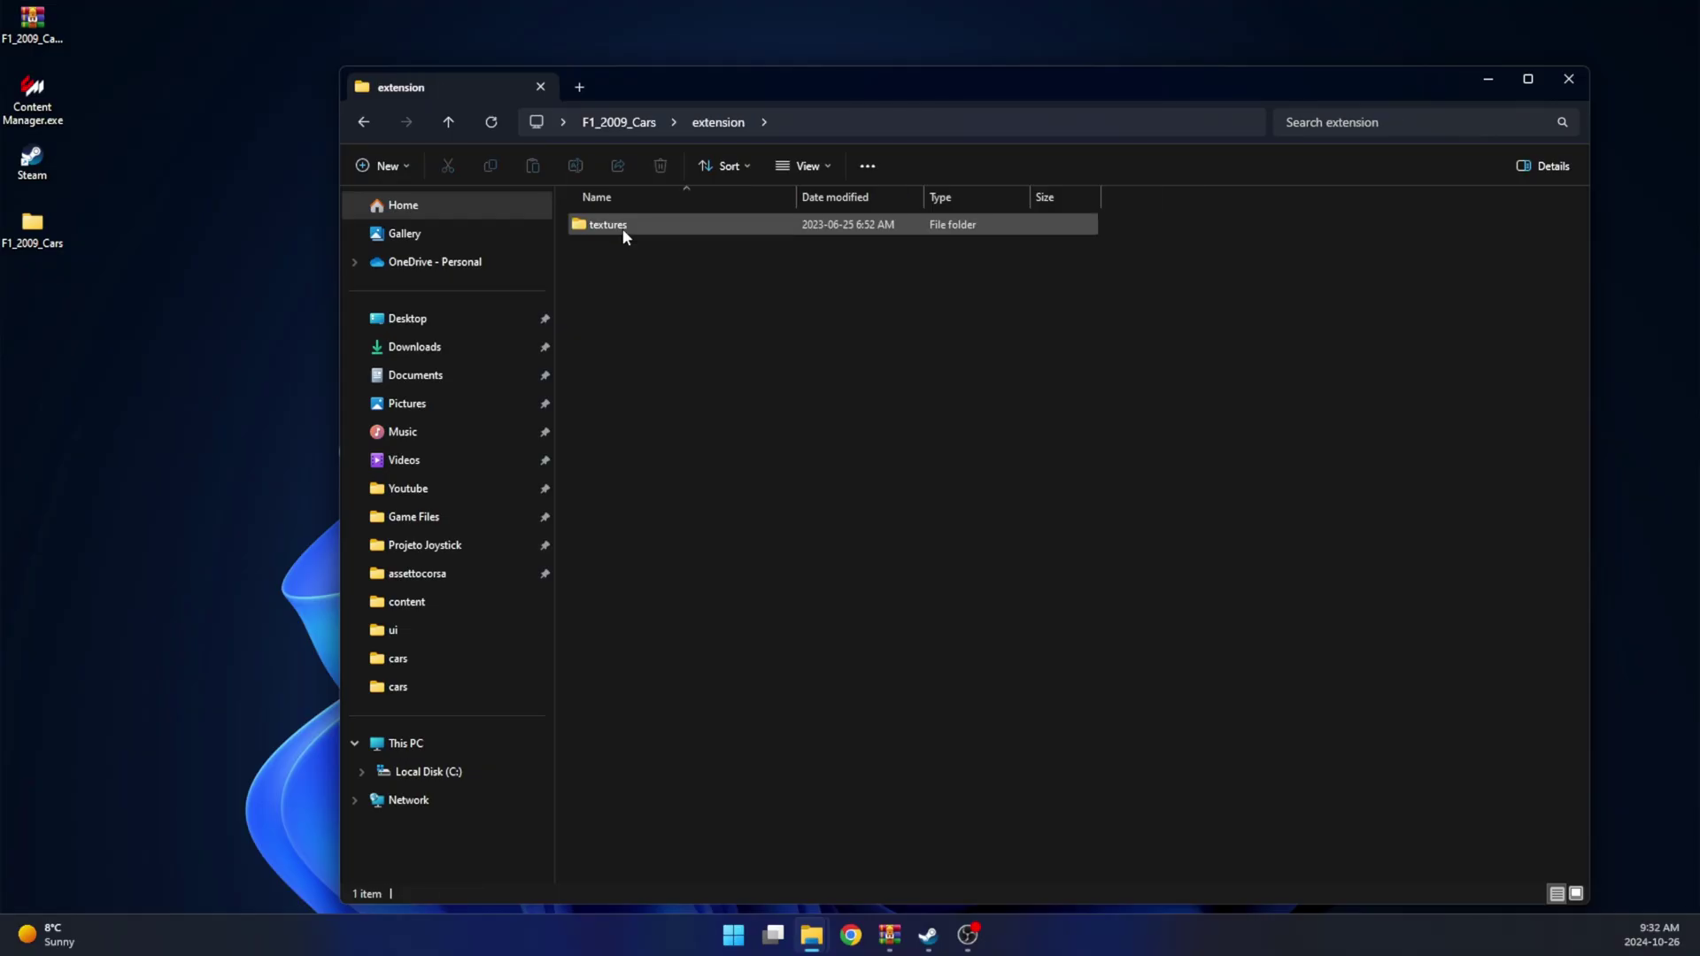
double_click(653, 226)
double_click(657, 230)
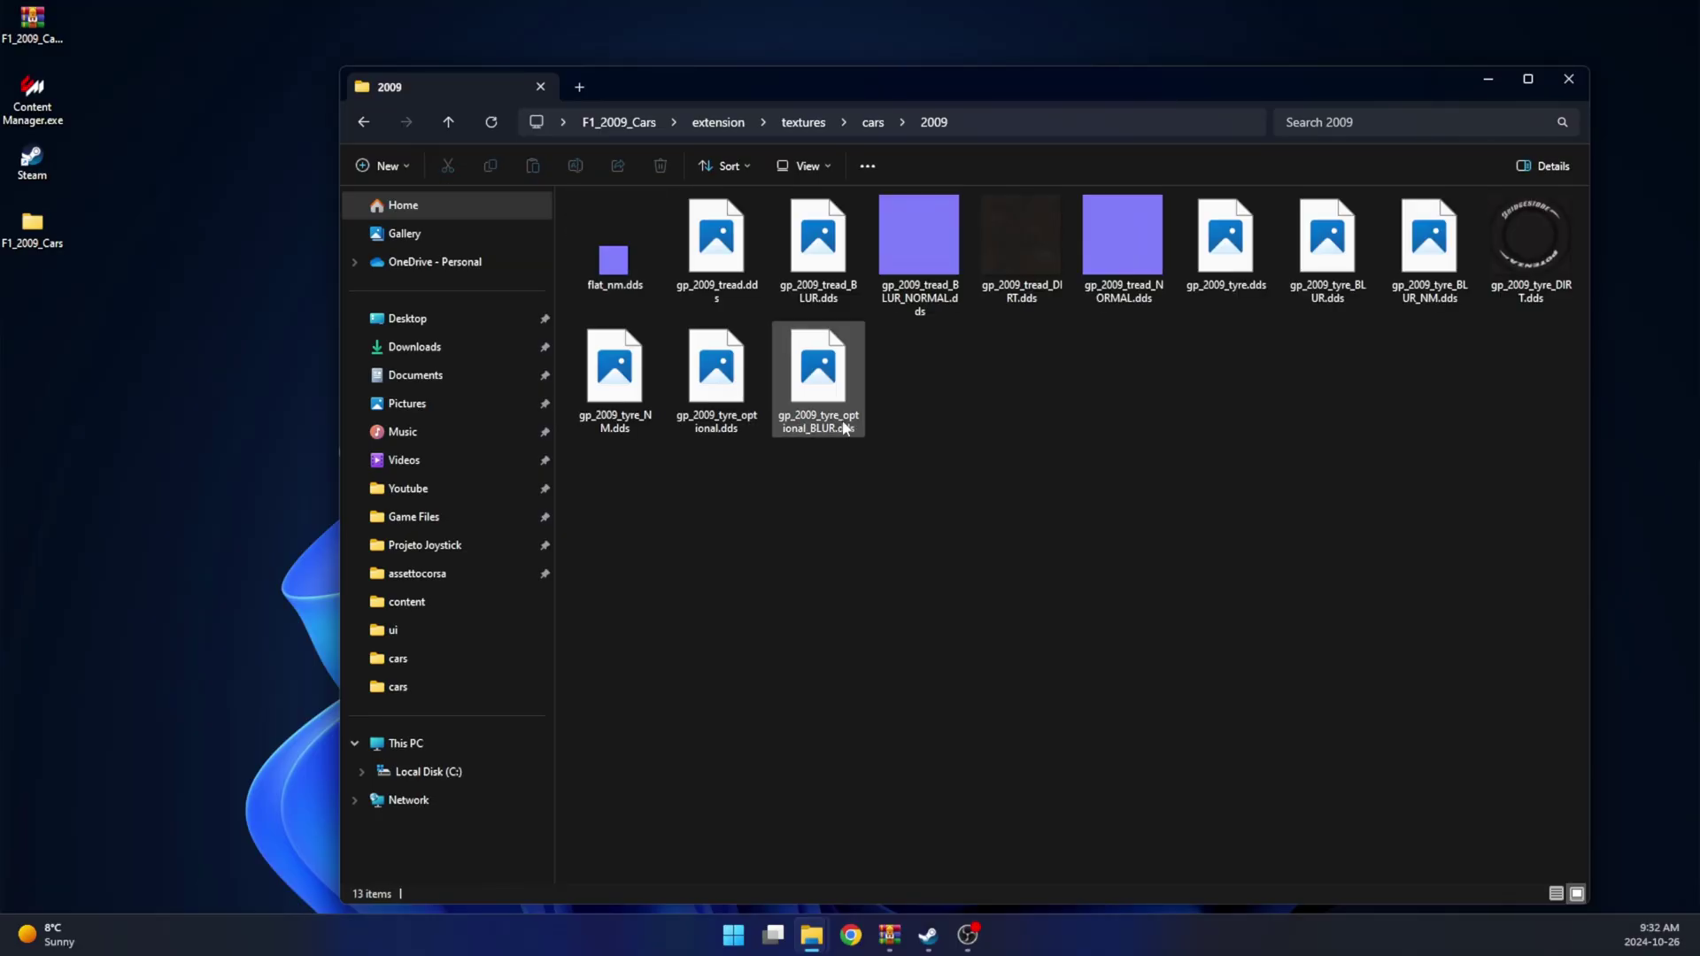
Compress all 13 tyre texture files into a new ZIP archive.
left_click_drag(1477, 529, 613, 238)
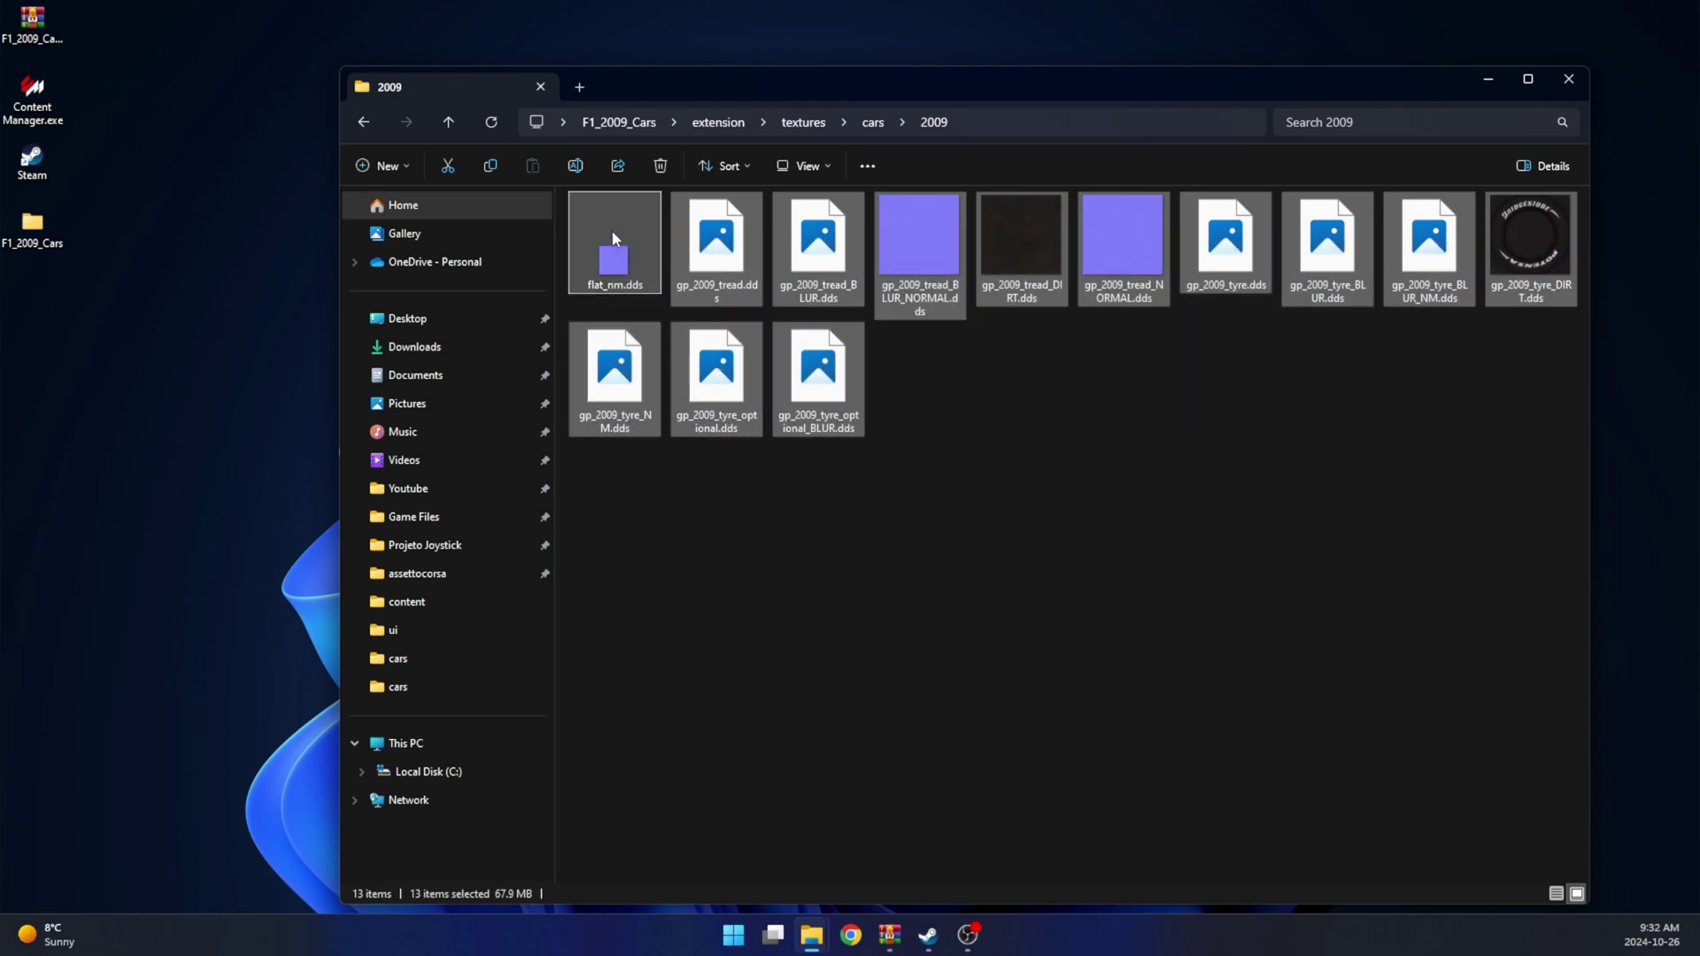
right_click(719, 268)
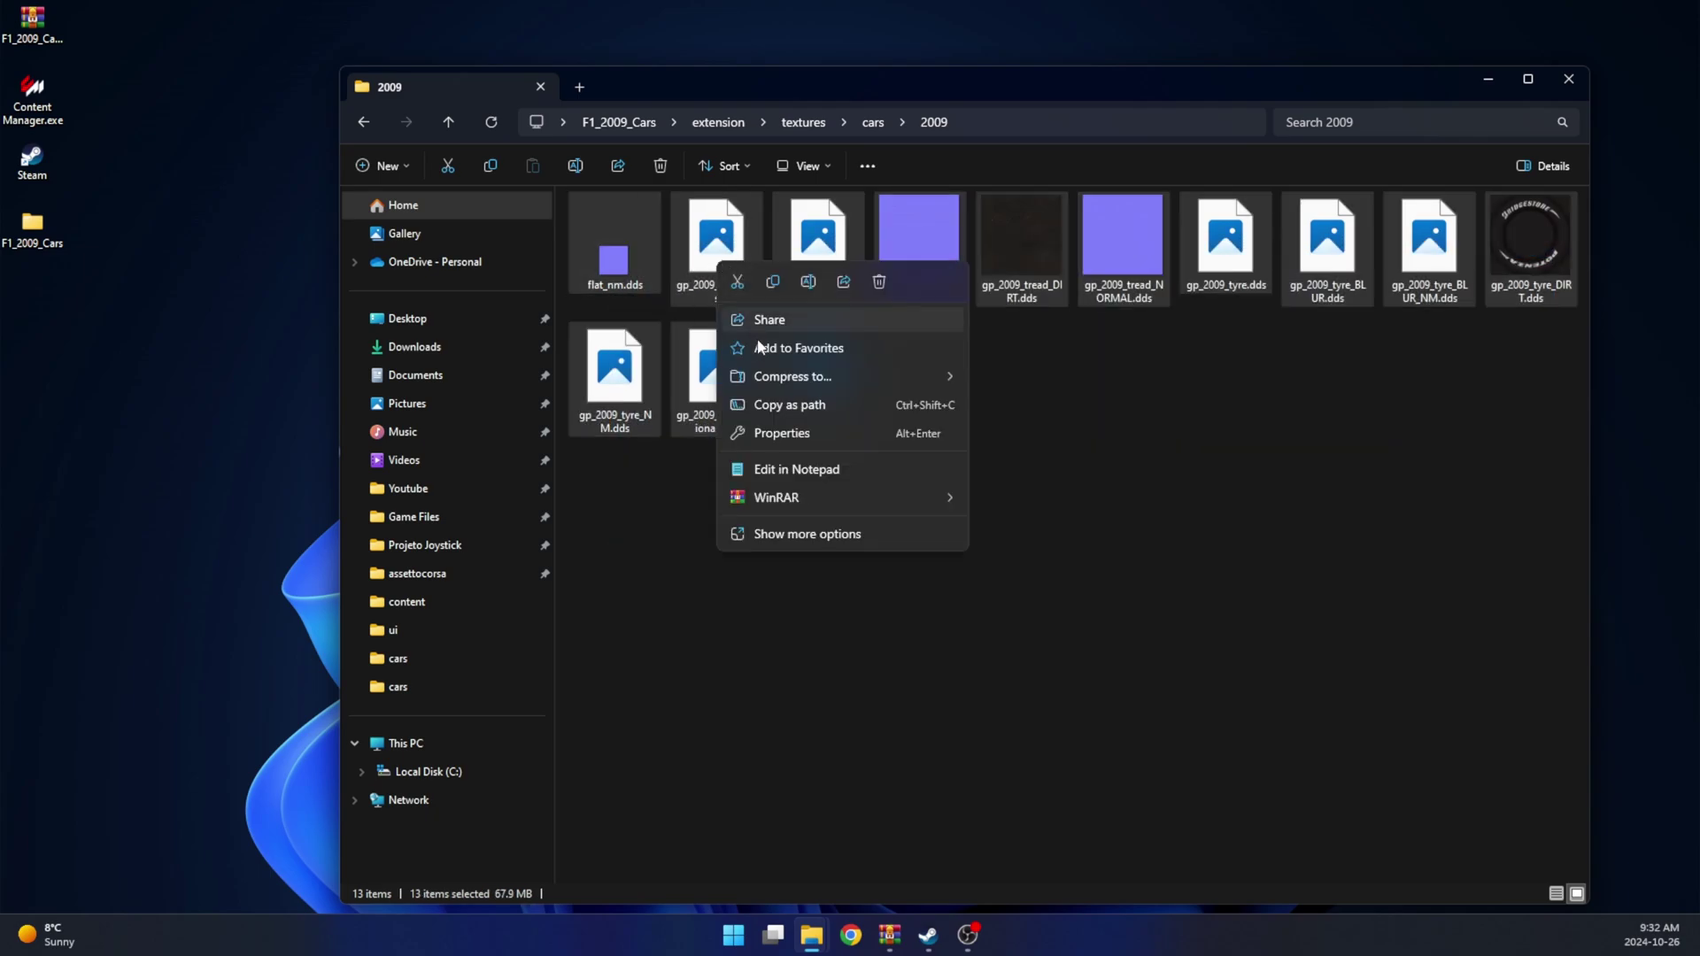
mouse_move(781, 379)
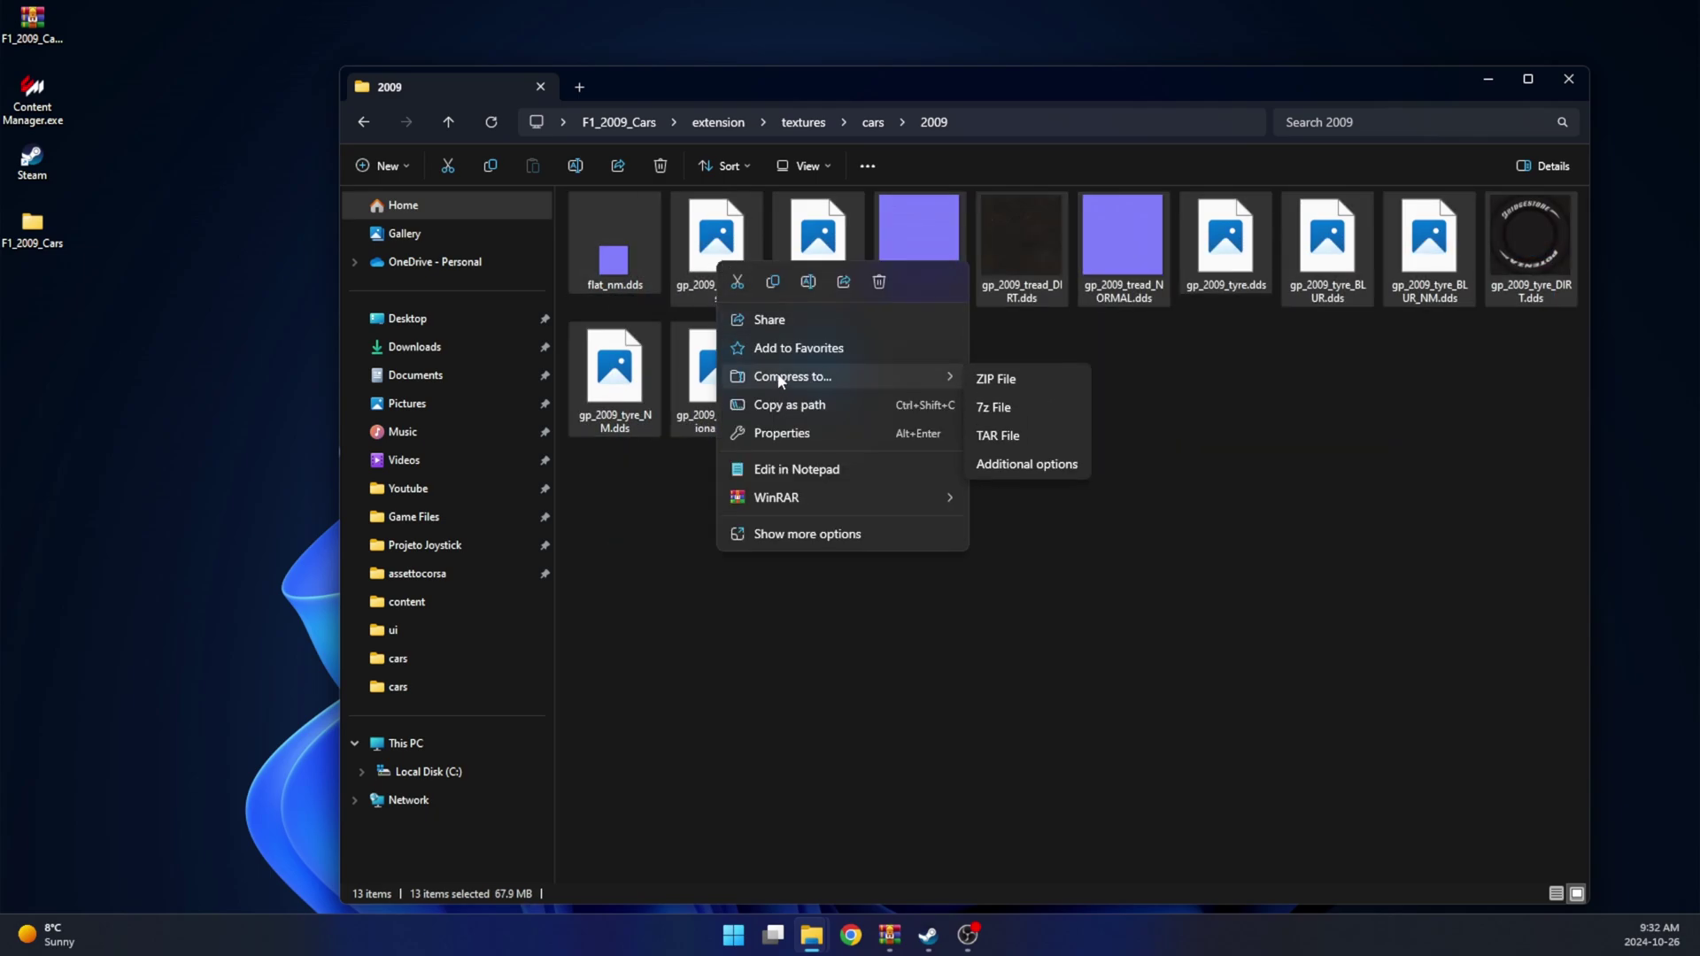
left_click(1007, 380)
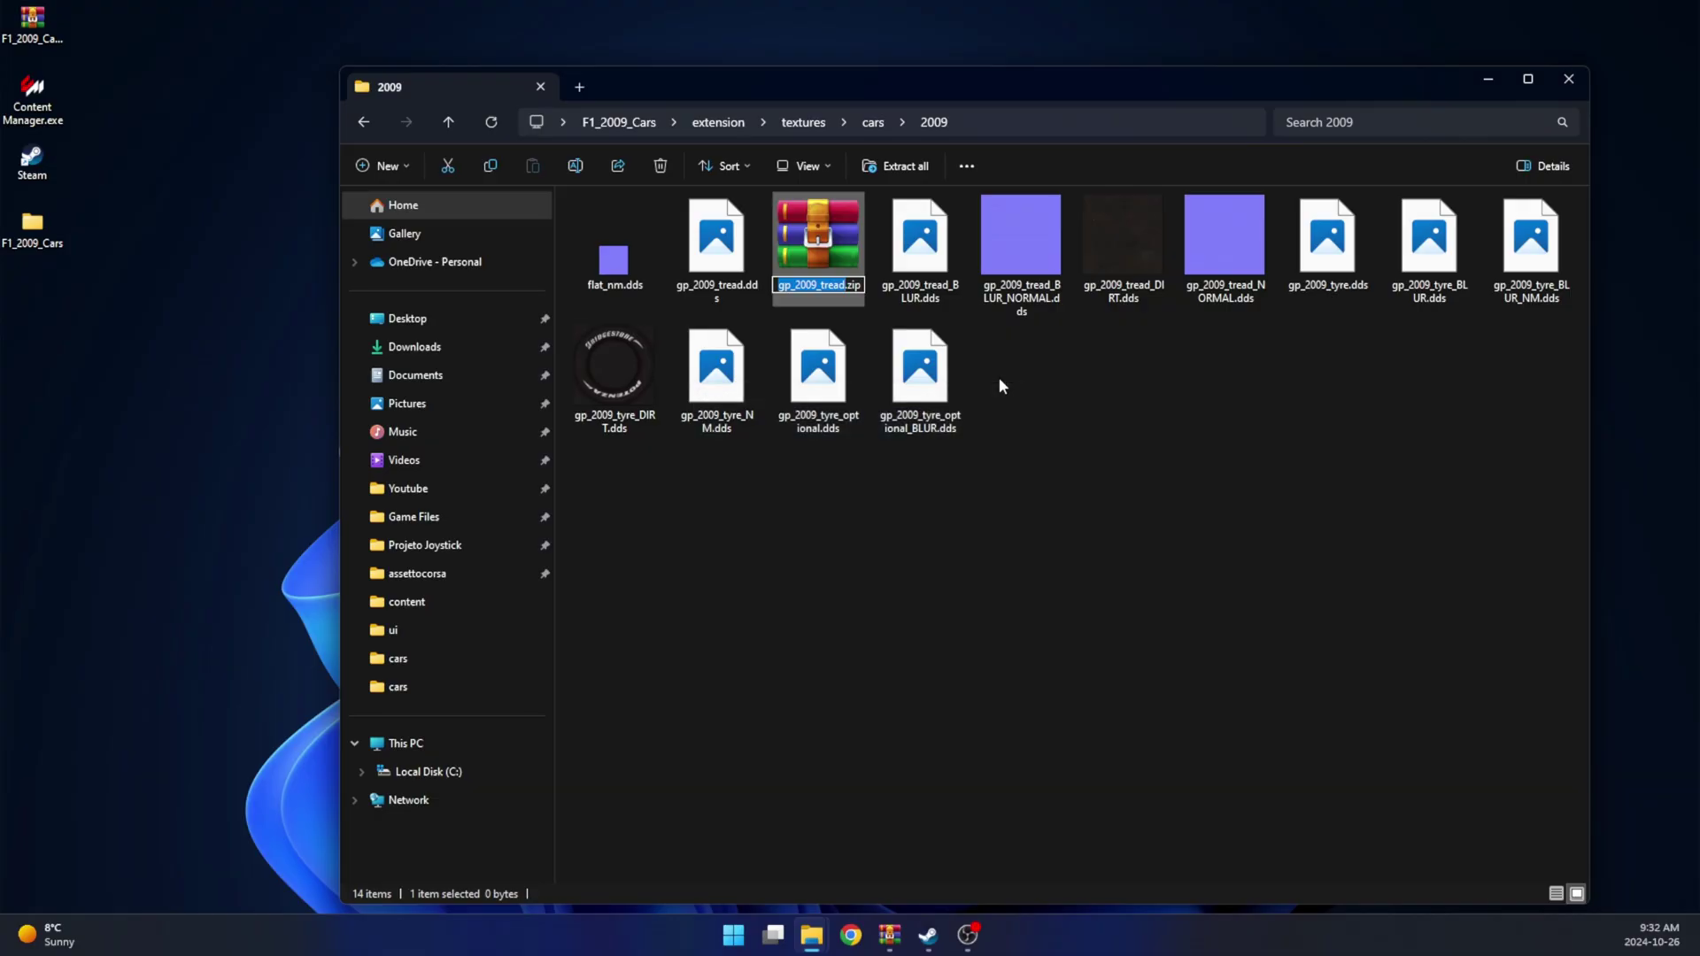
Rename the archive gp2009_tyres.zip, cut it for moving, and minimize the window.
type("gp2009_tyres")
key("Return")
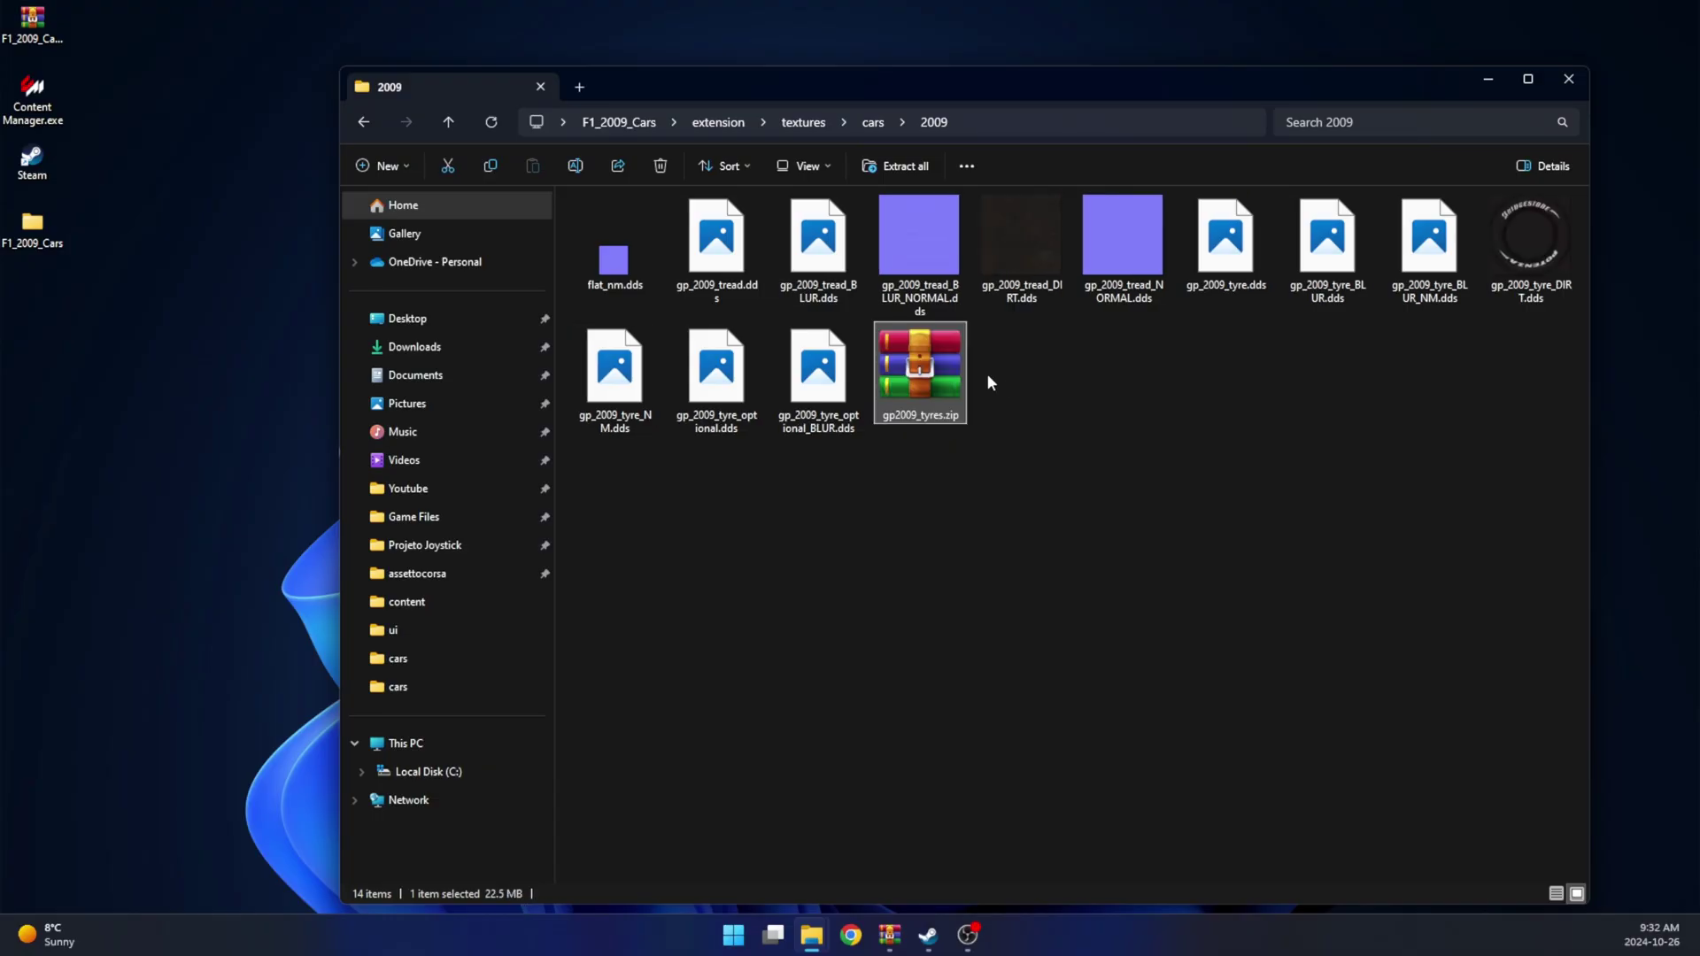
left_click(1126, 395)
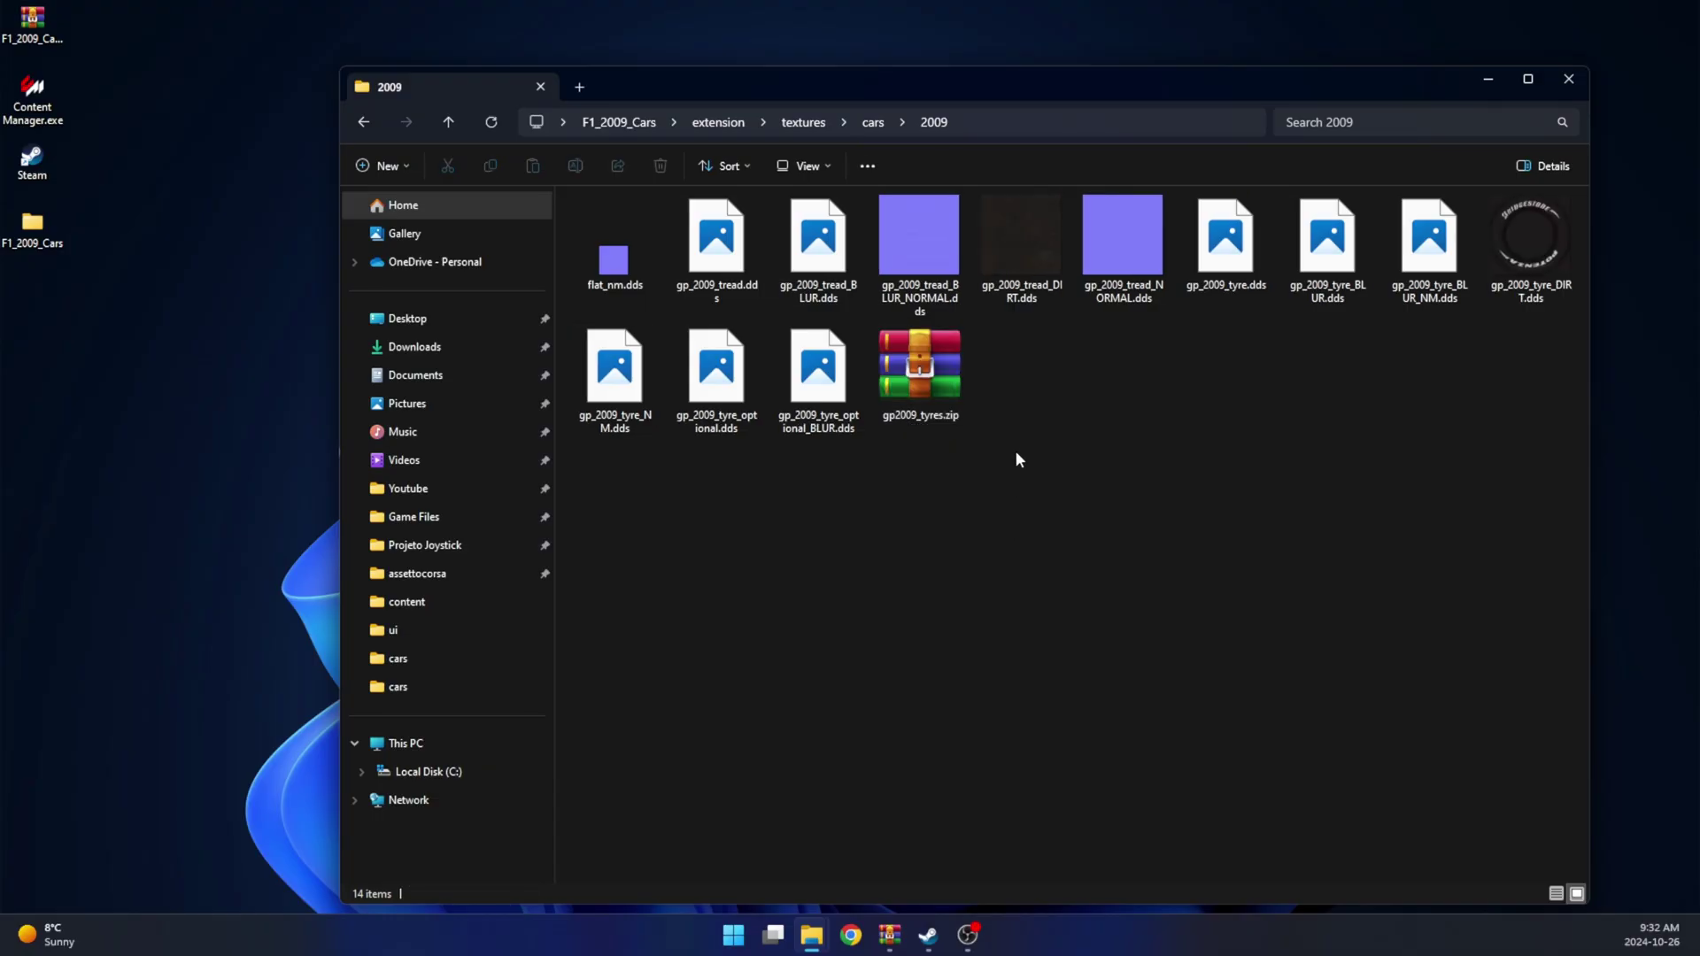
left_click(943, 383)
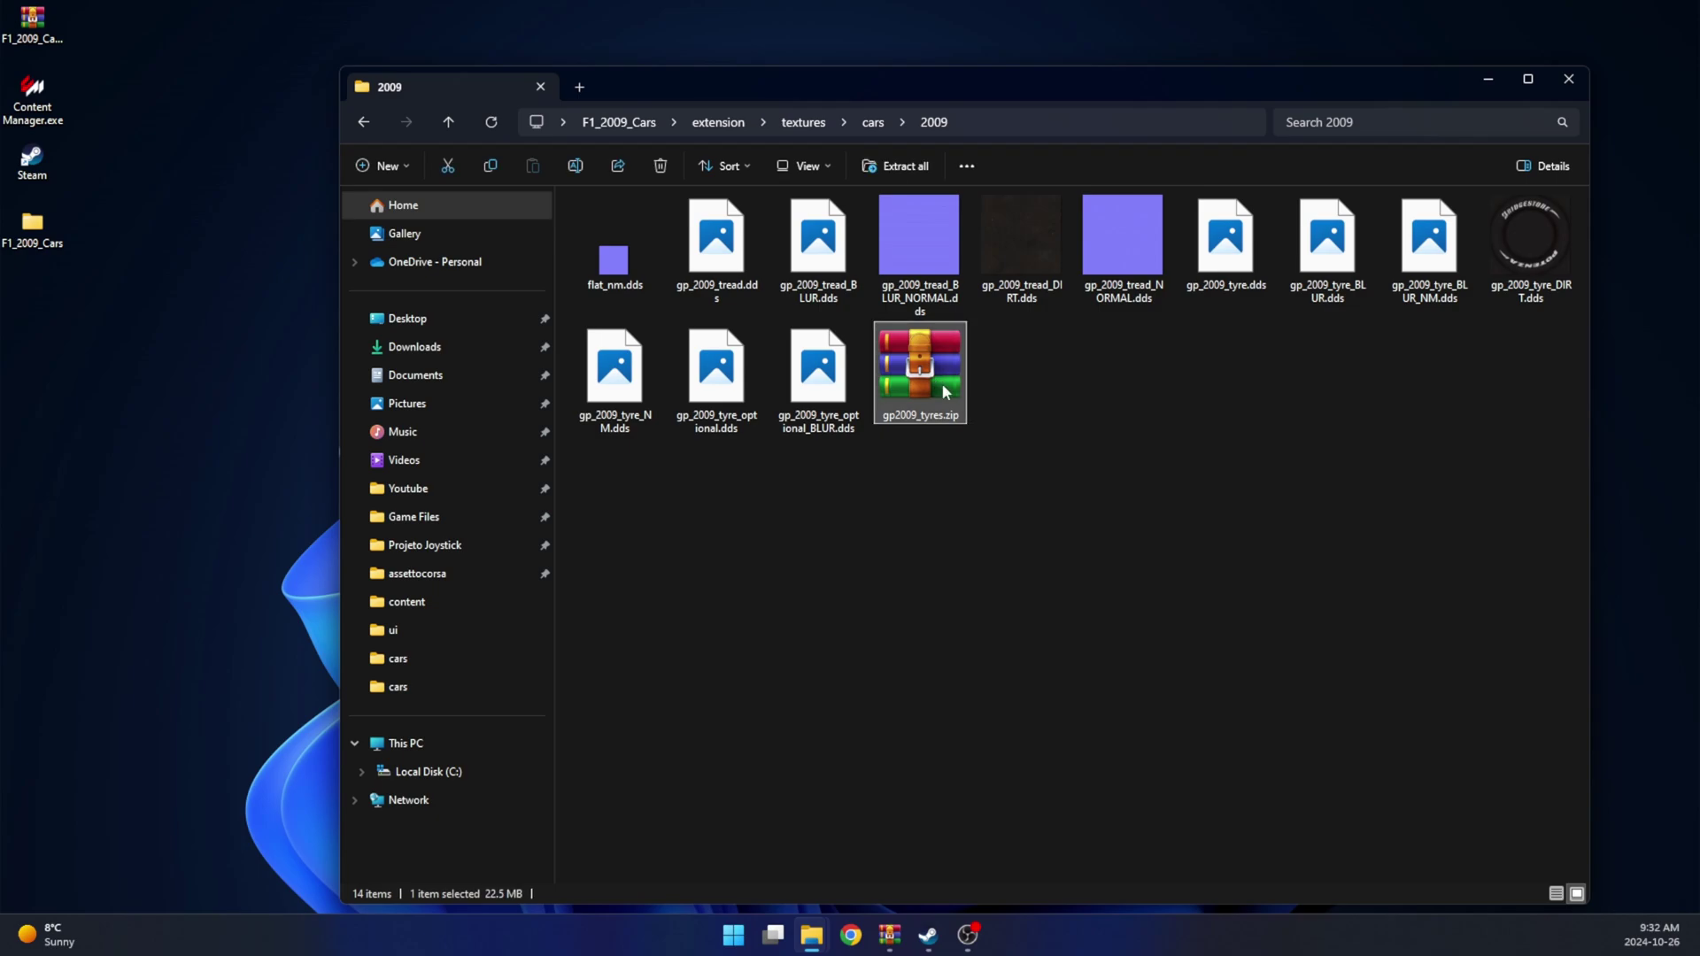
left_click(448, 169)
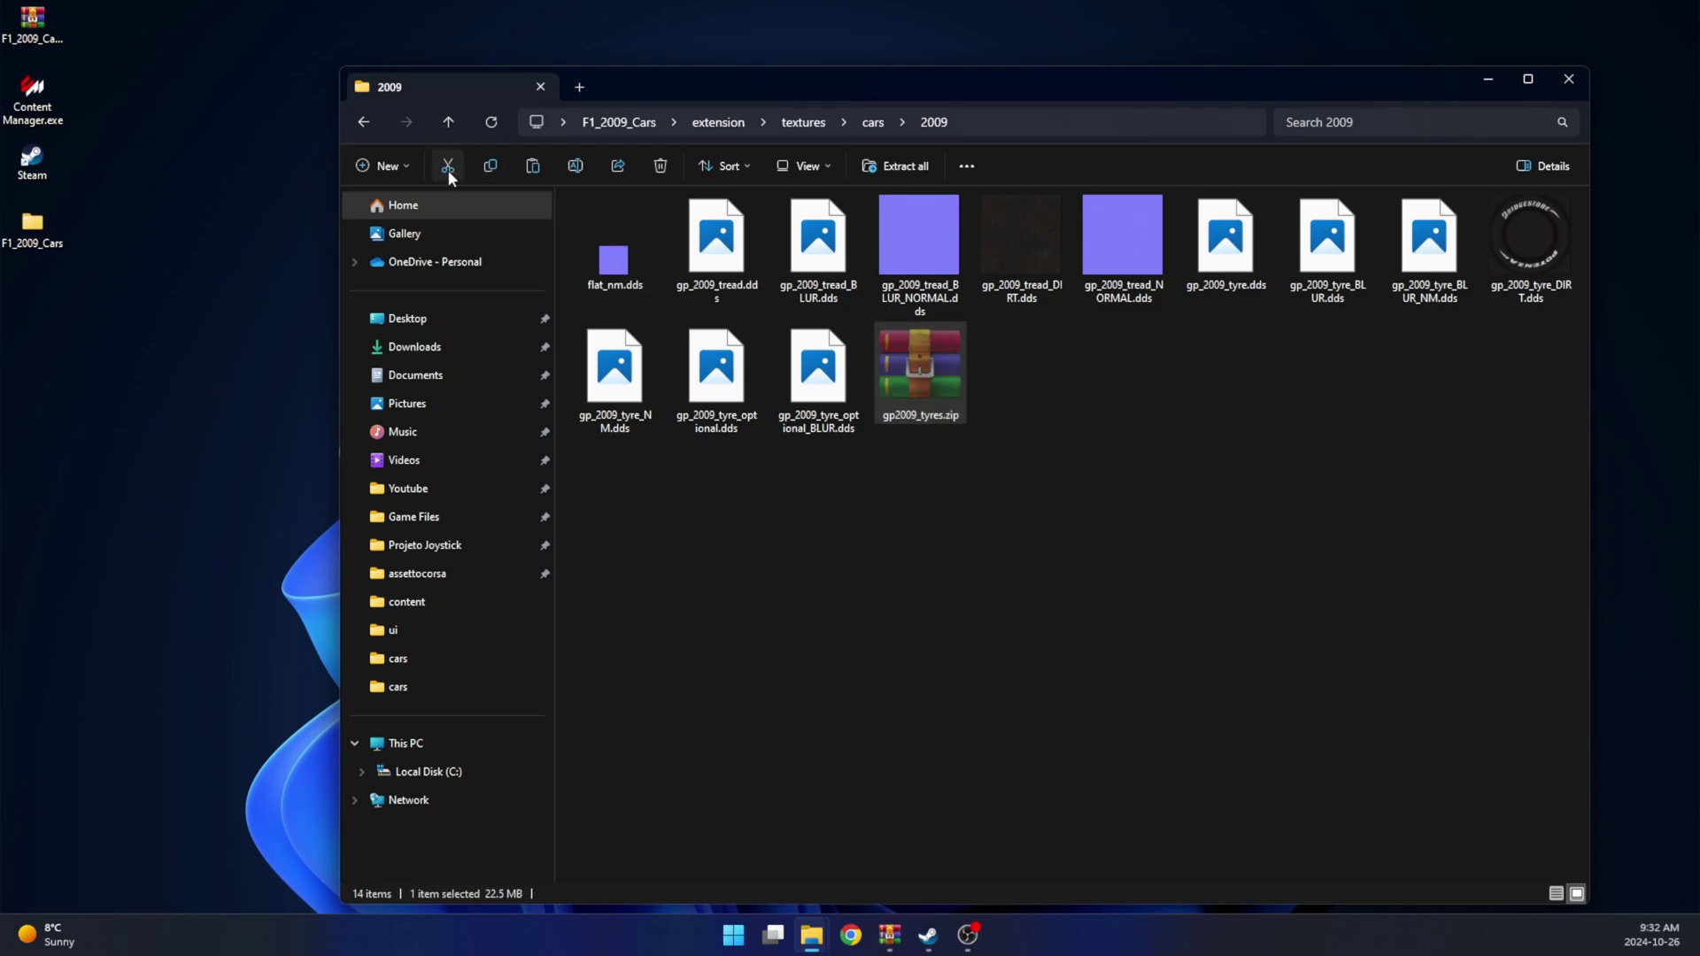
left_click(1486, 82)
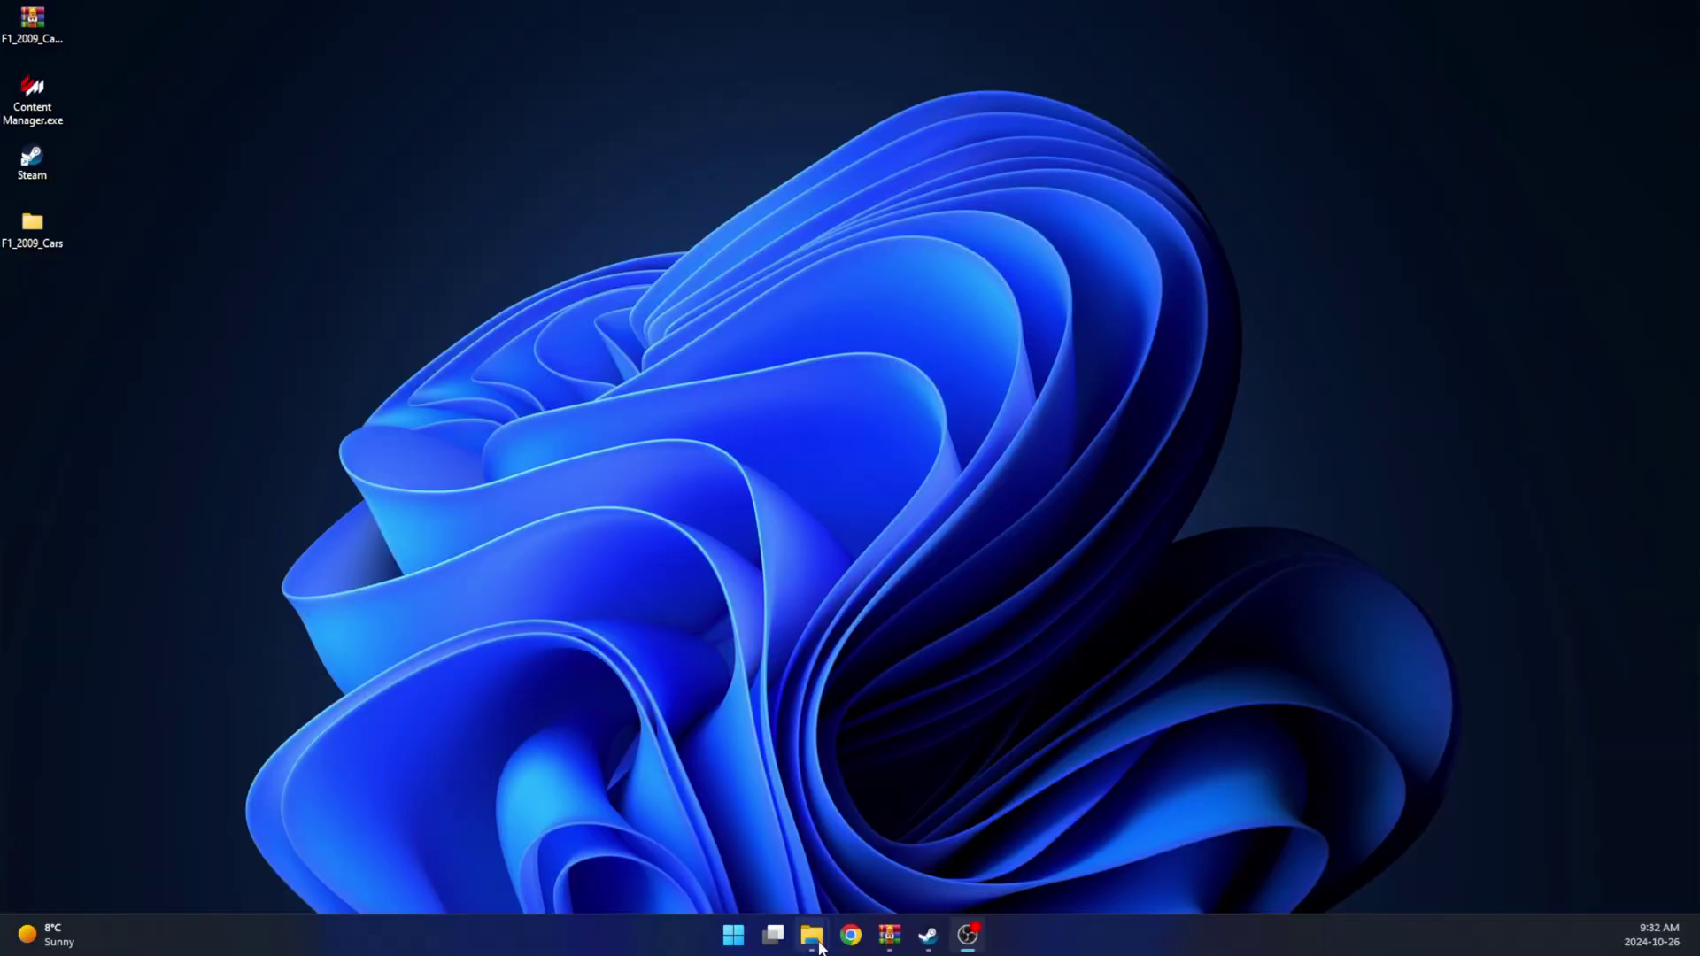
Paste gp2009_tyres.zip into Assetto Corsa's extension\textures\cars folder.
mouse_move(812, 935)
left_click(896, 841)
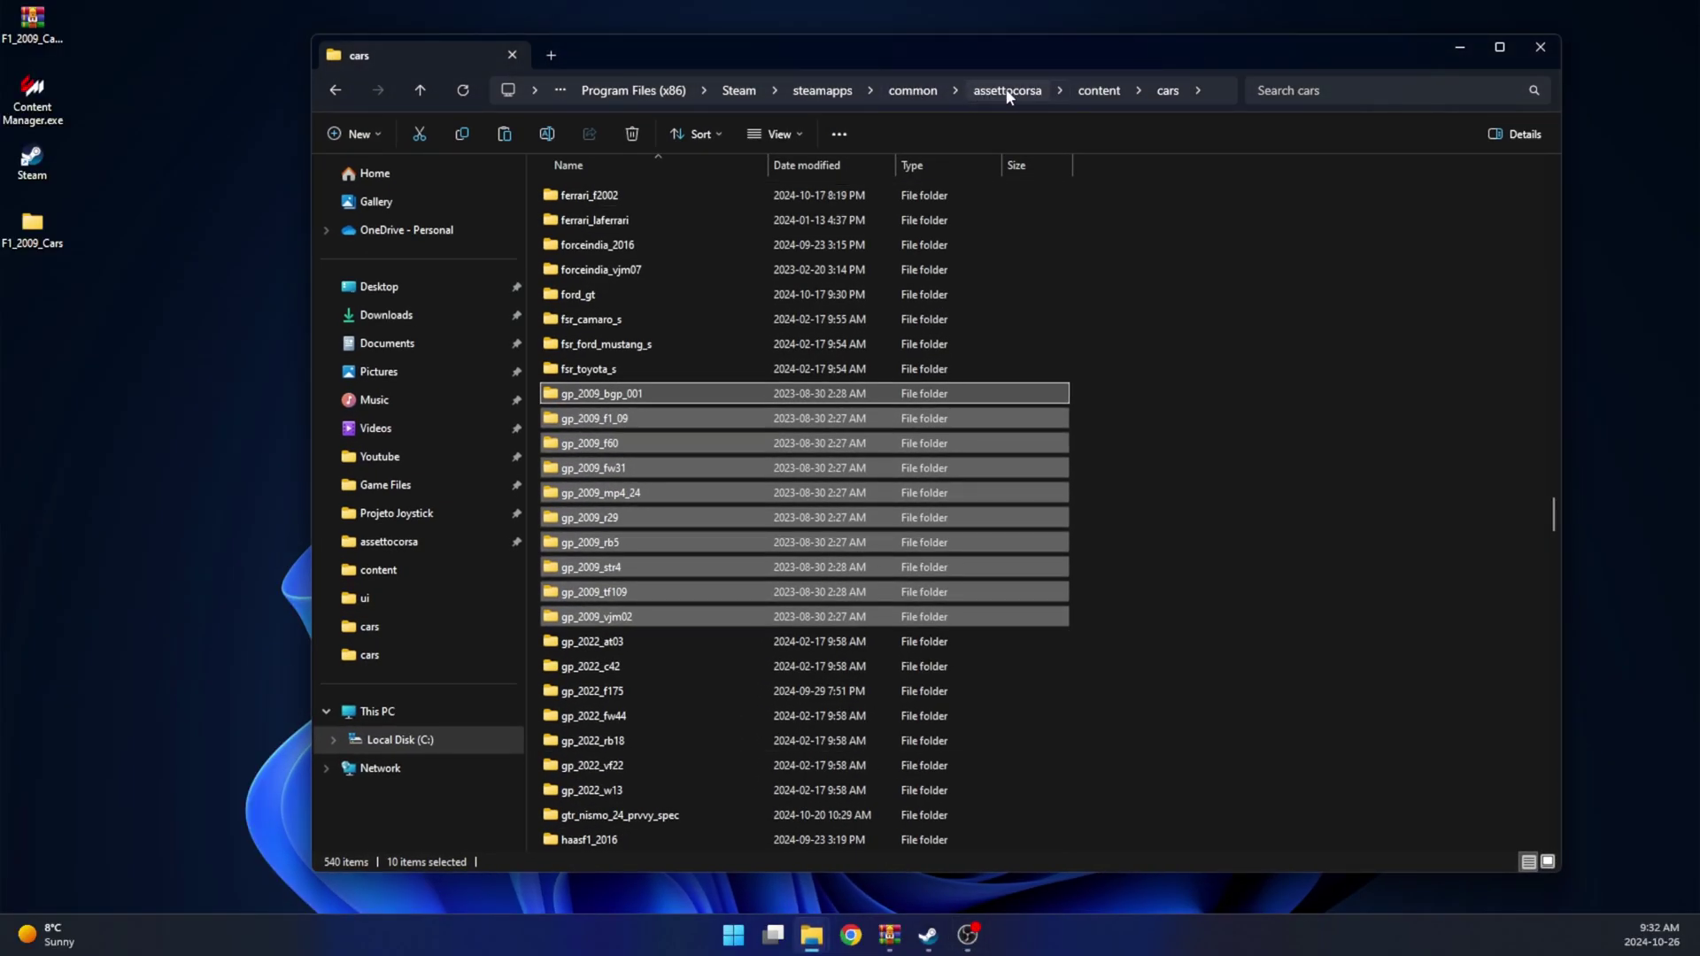
left_click(976, 92)
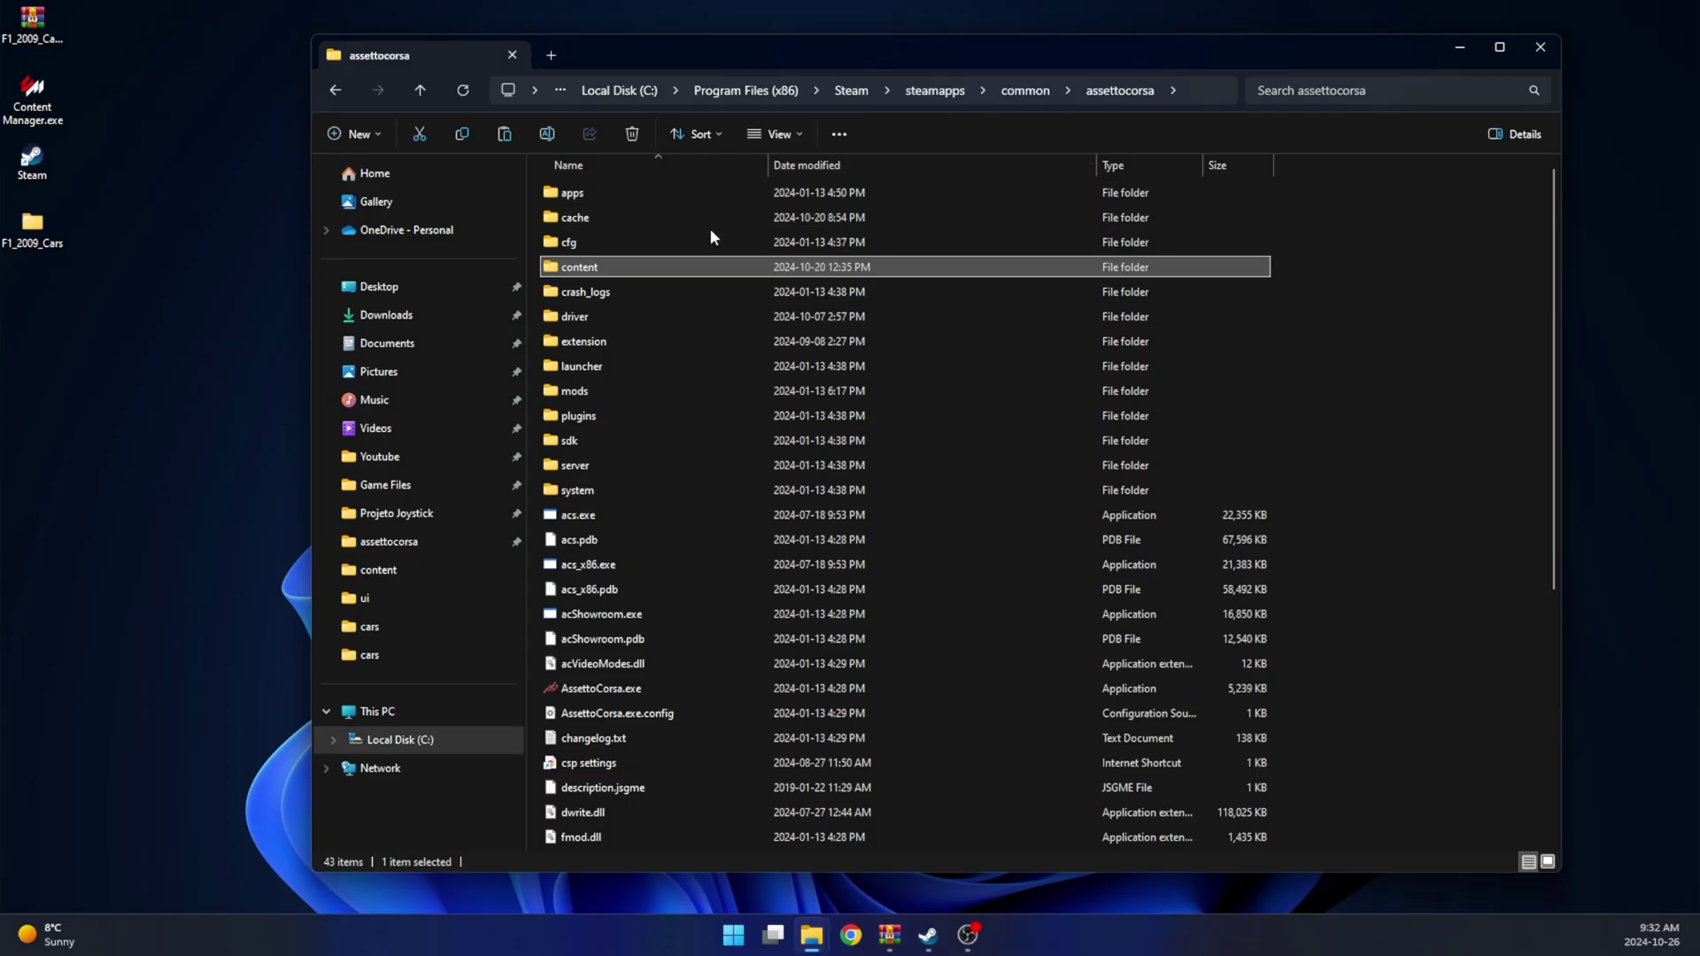
double_click(629, 341)
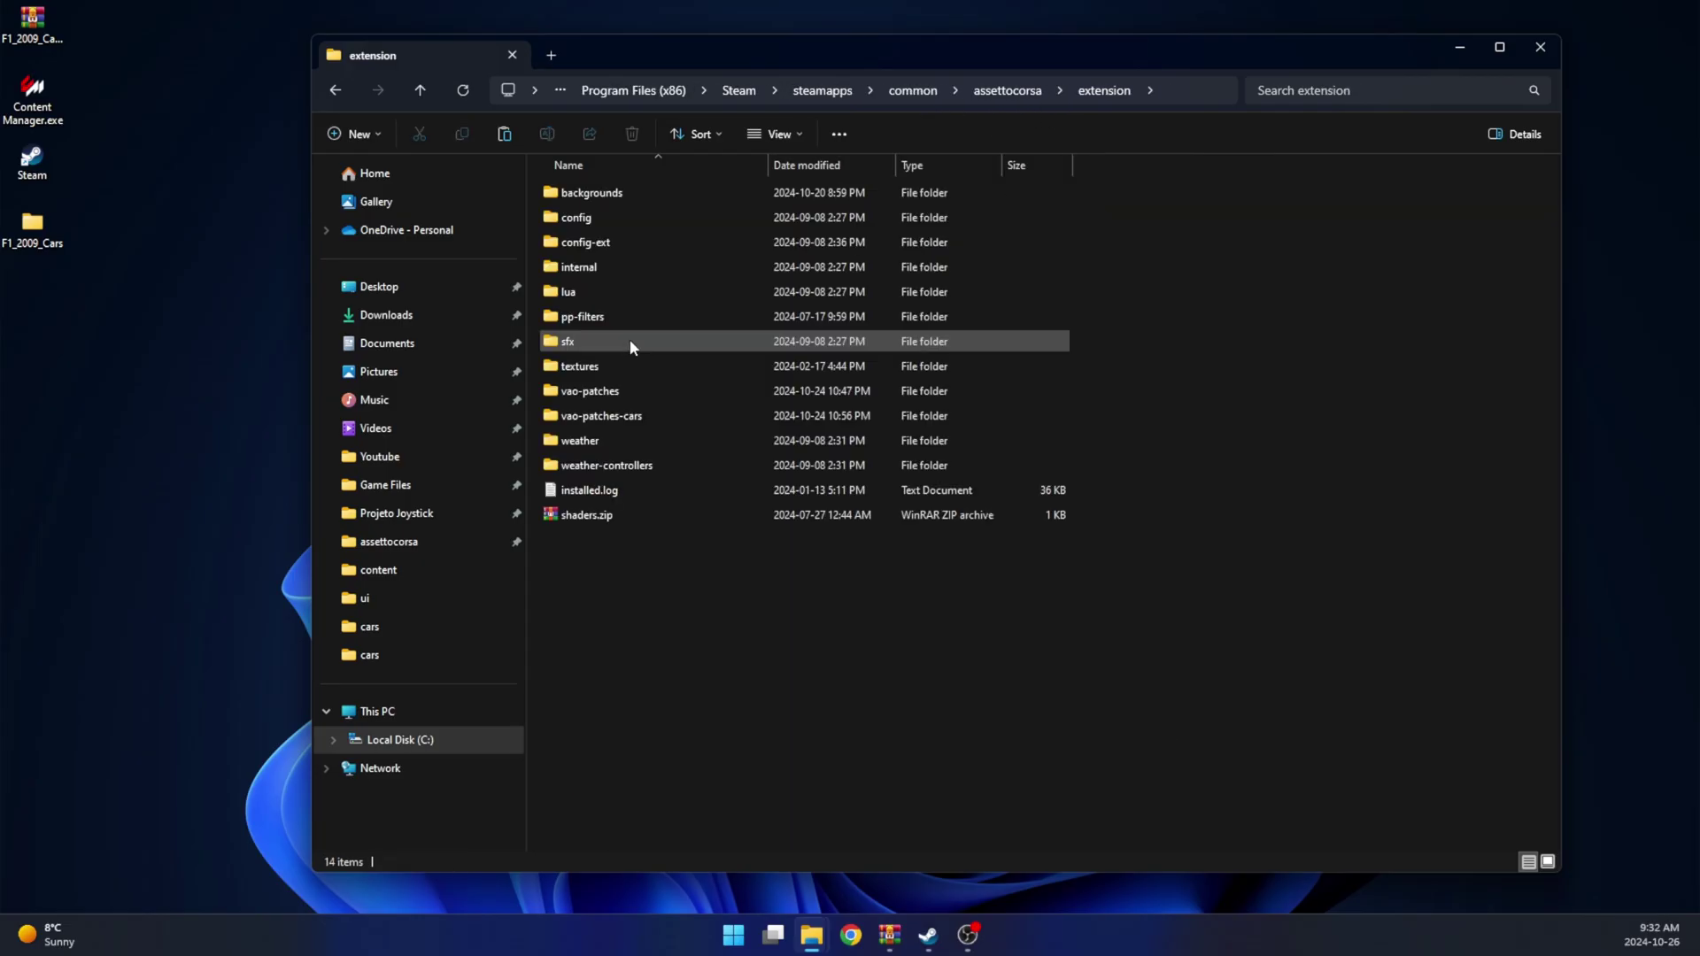
double_click(588, 370)
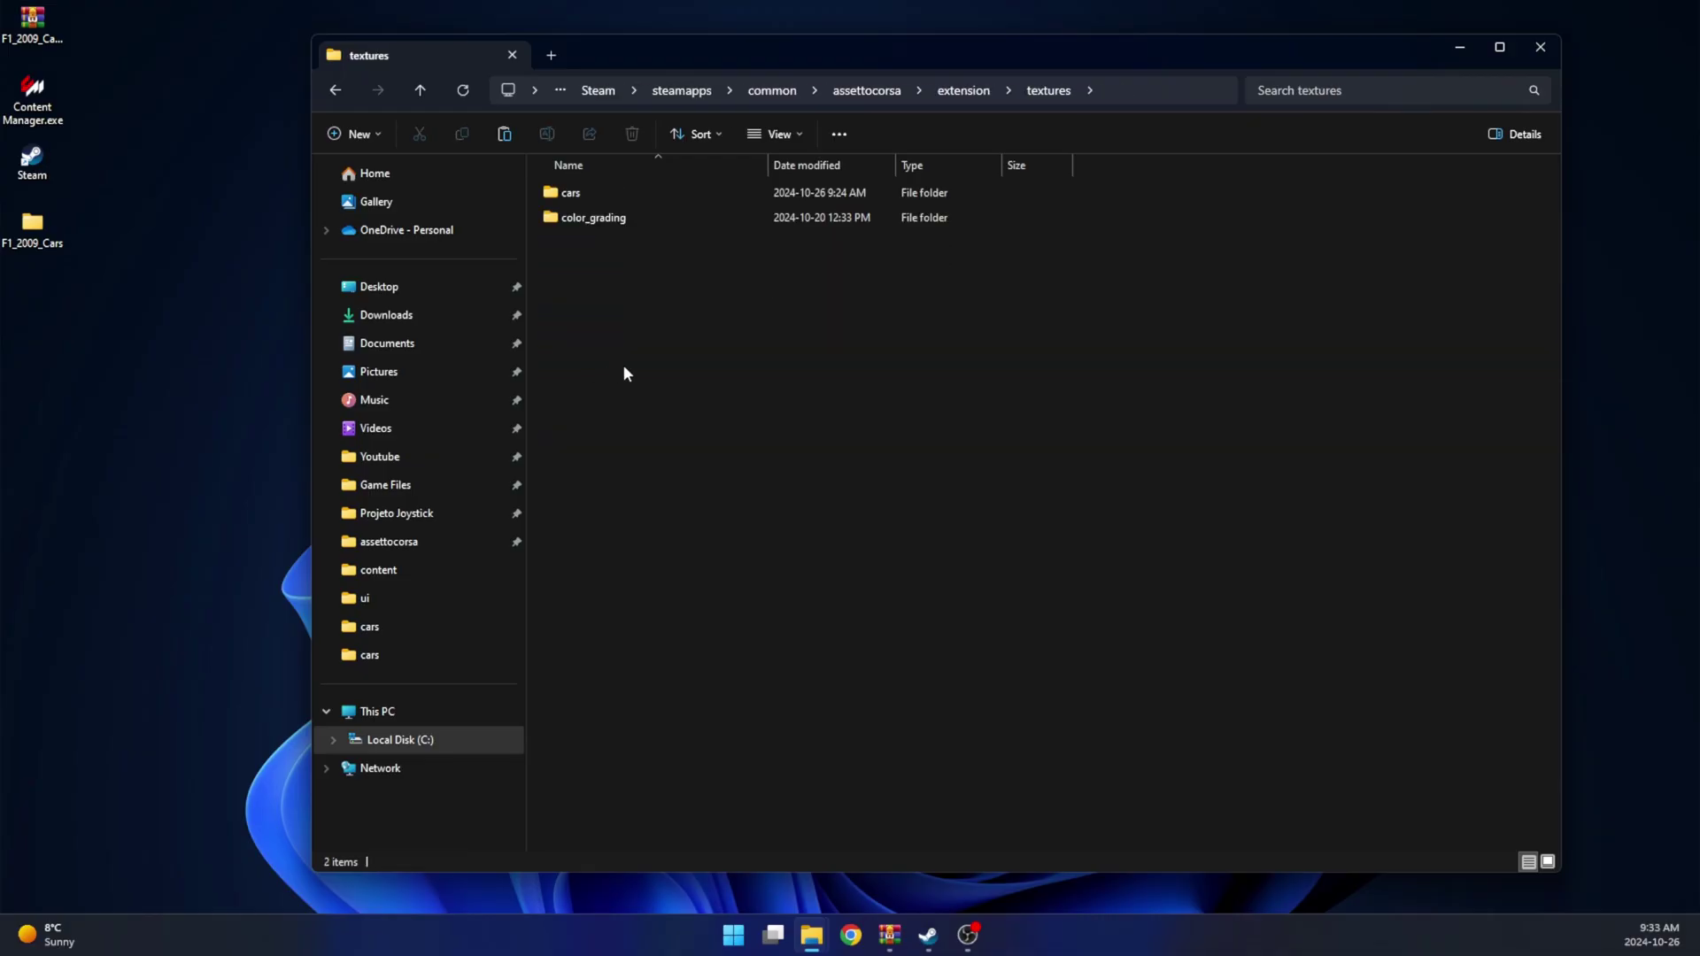
double_click(582, 193)
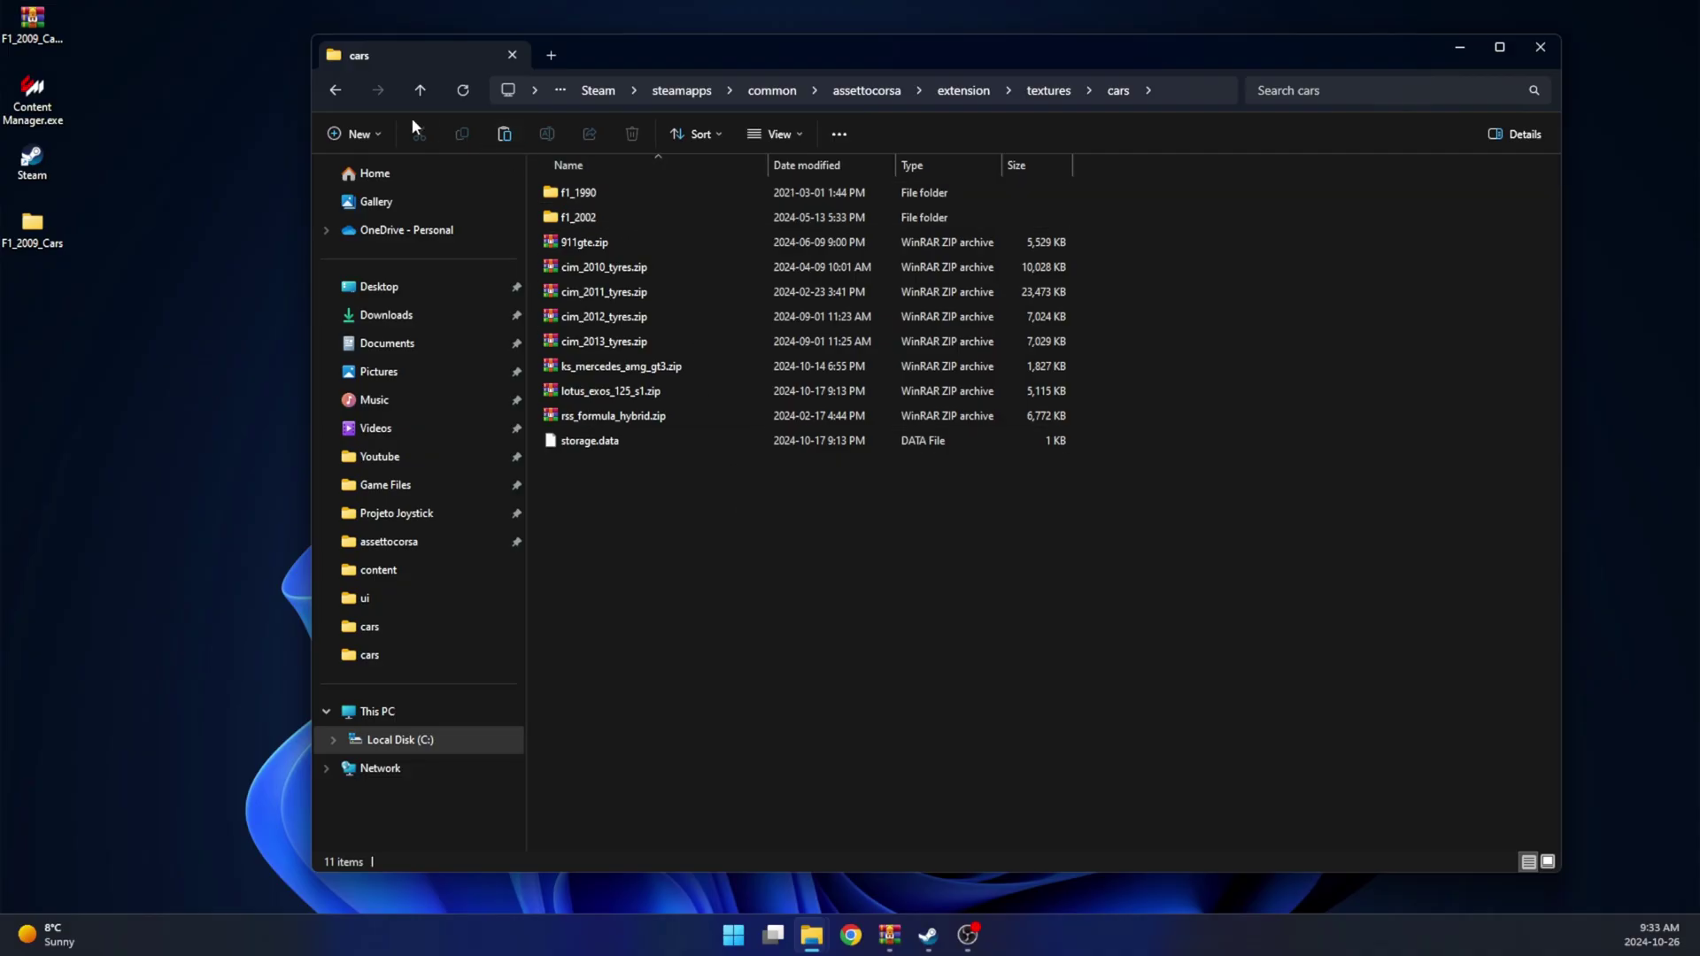
left_click(506, 135)
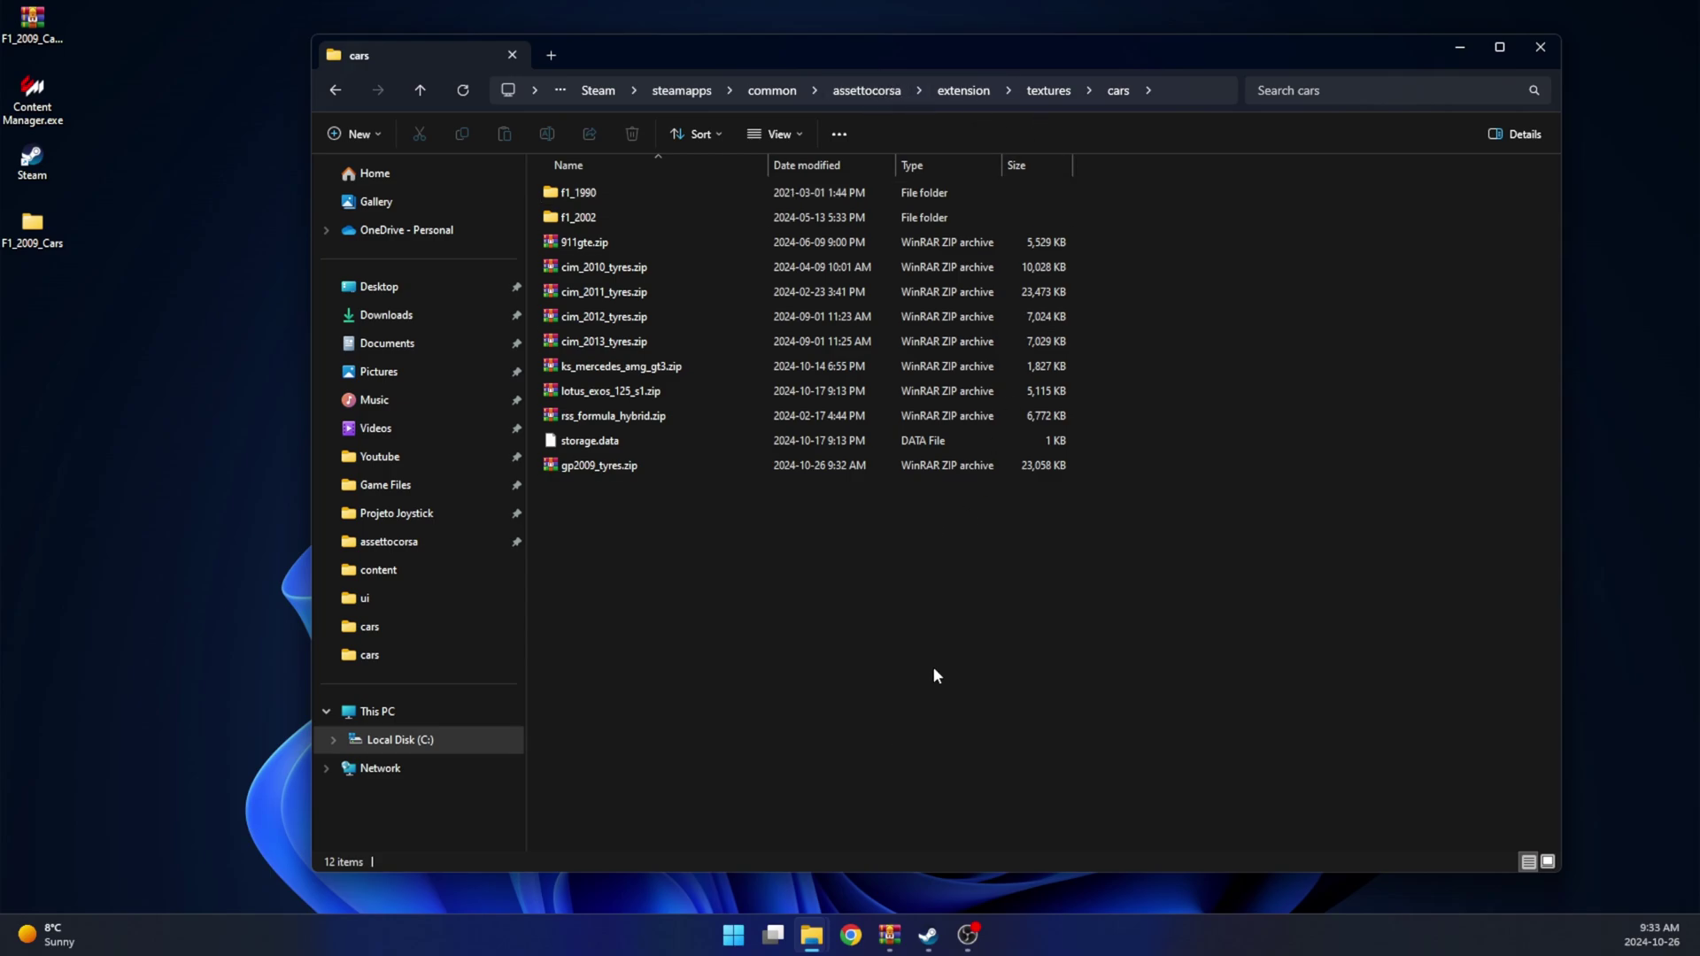
Close Explorer, launch Content Manager, and open its car picker.
left_click(1546, 49)
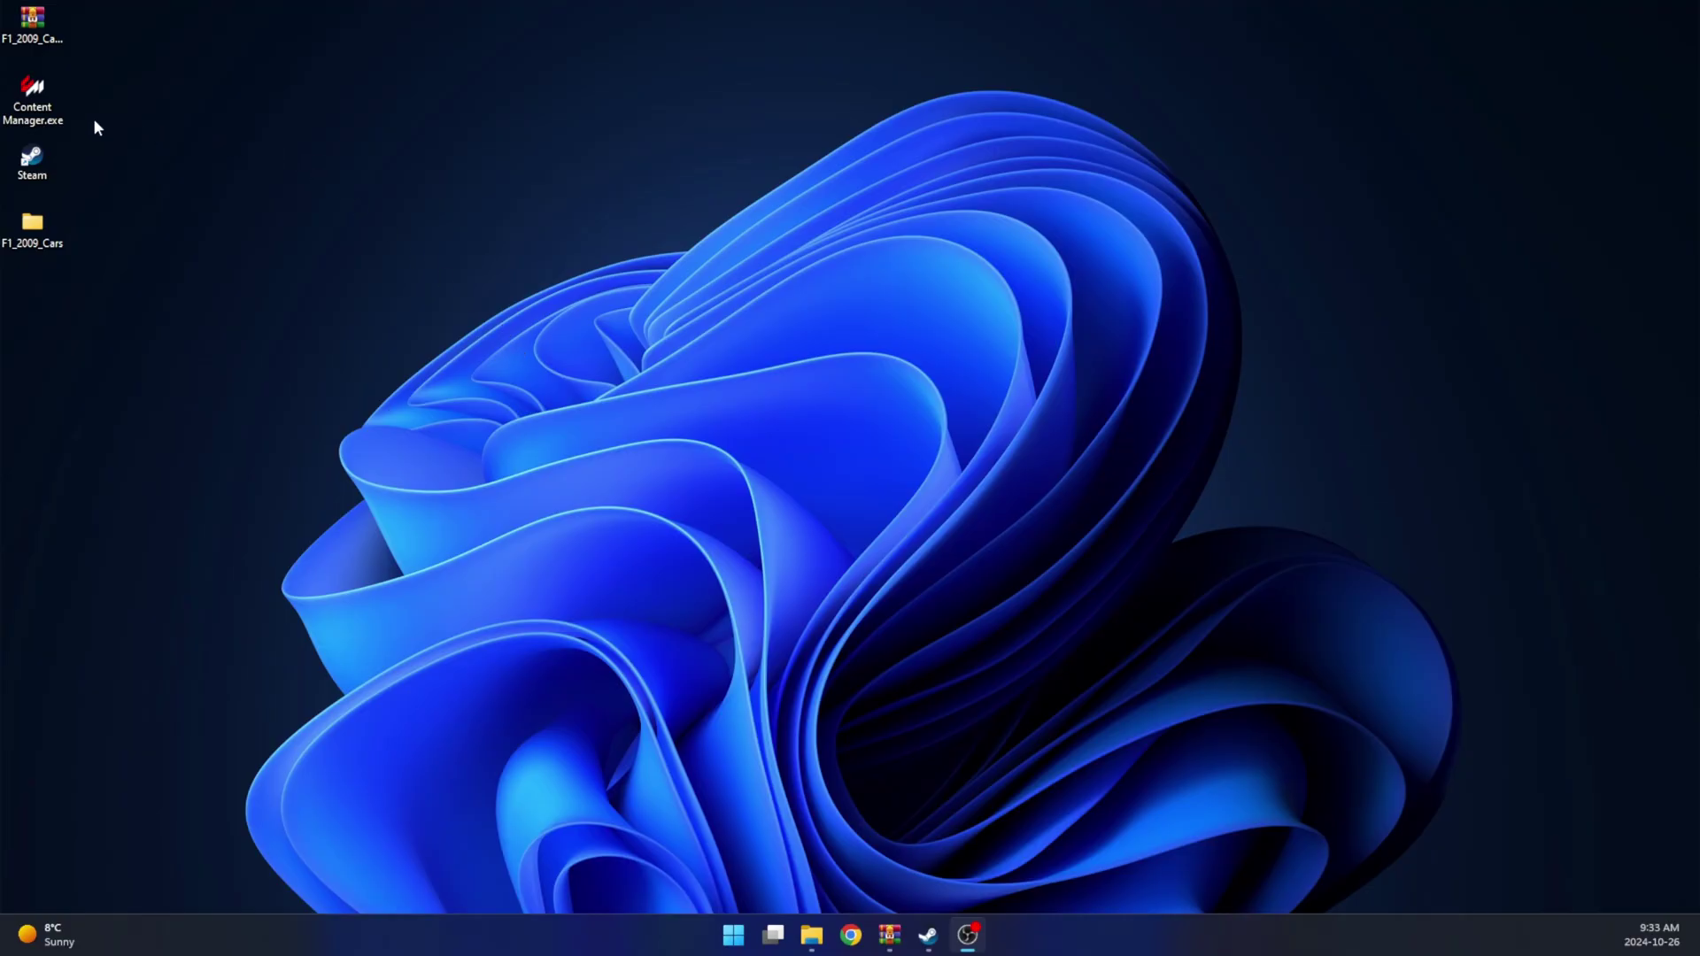
double_click(37, 108)
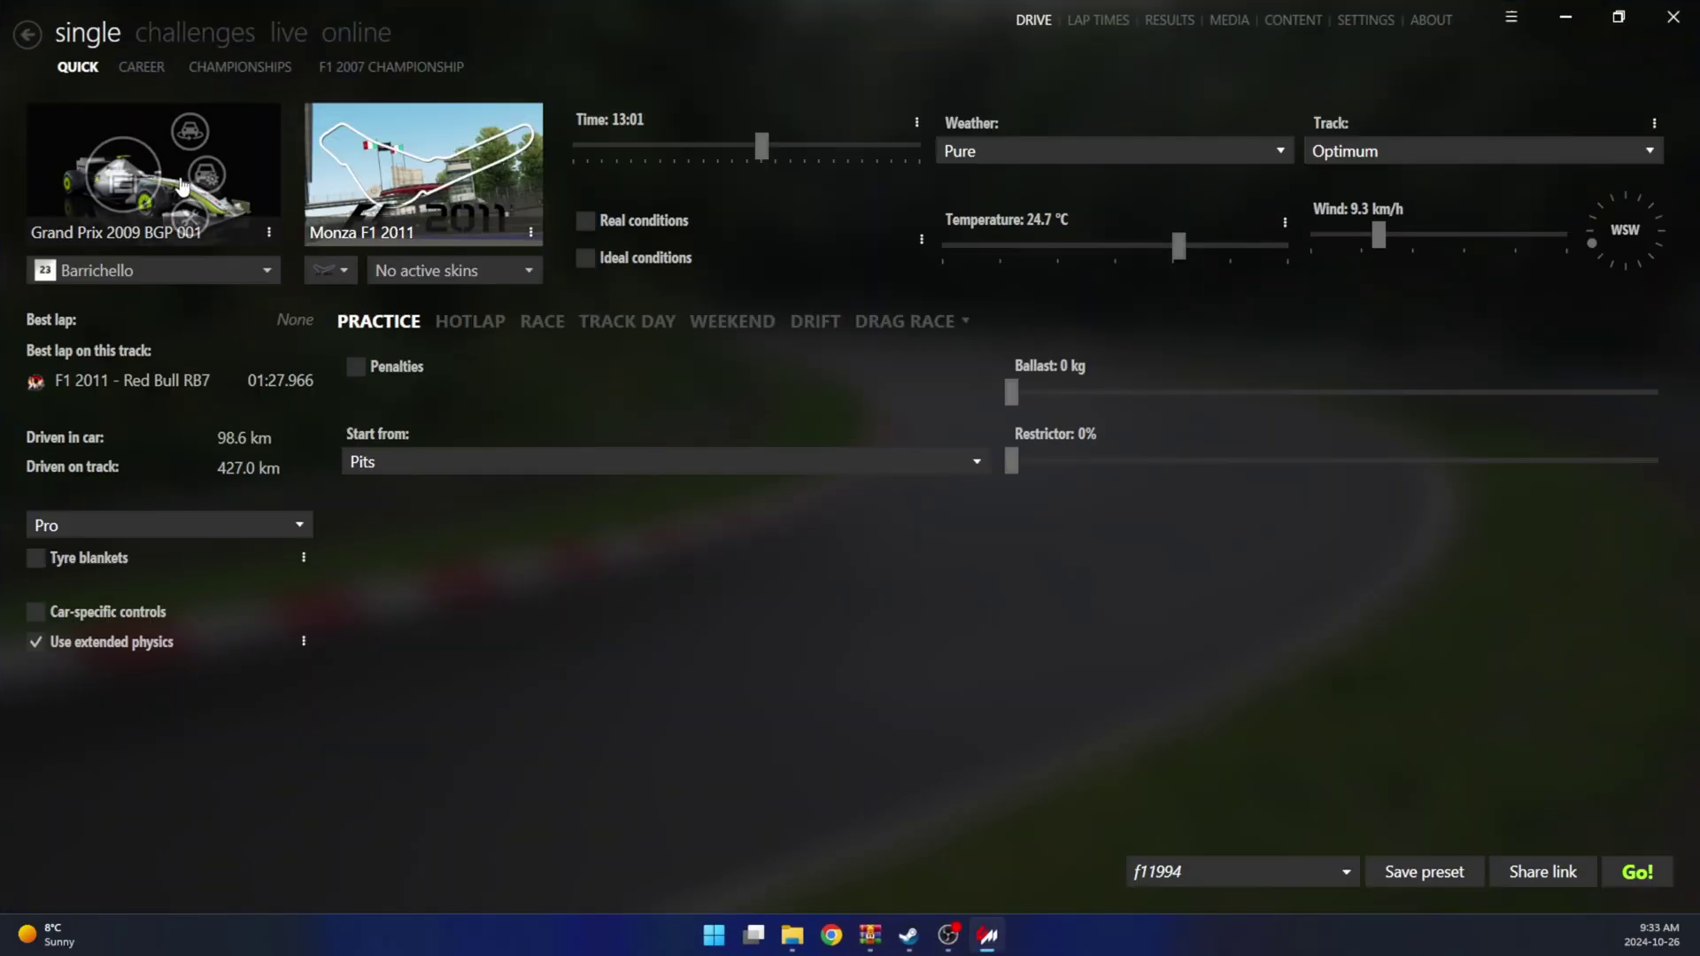
left_click(137, 184)
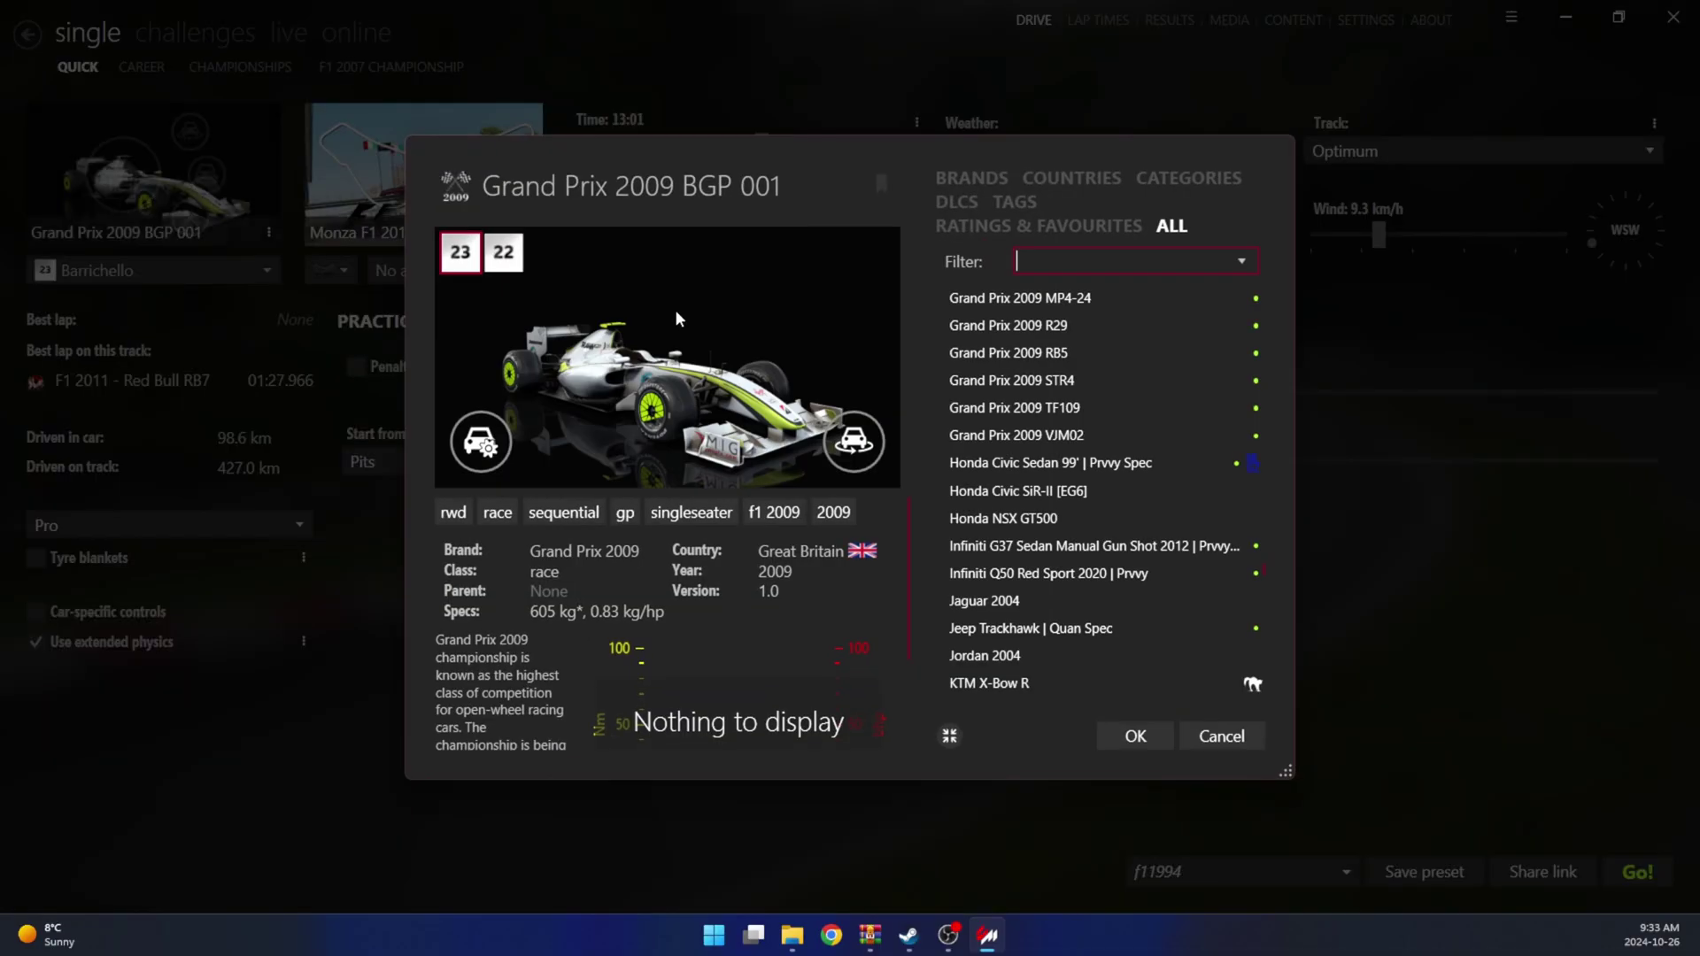